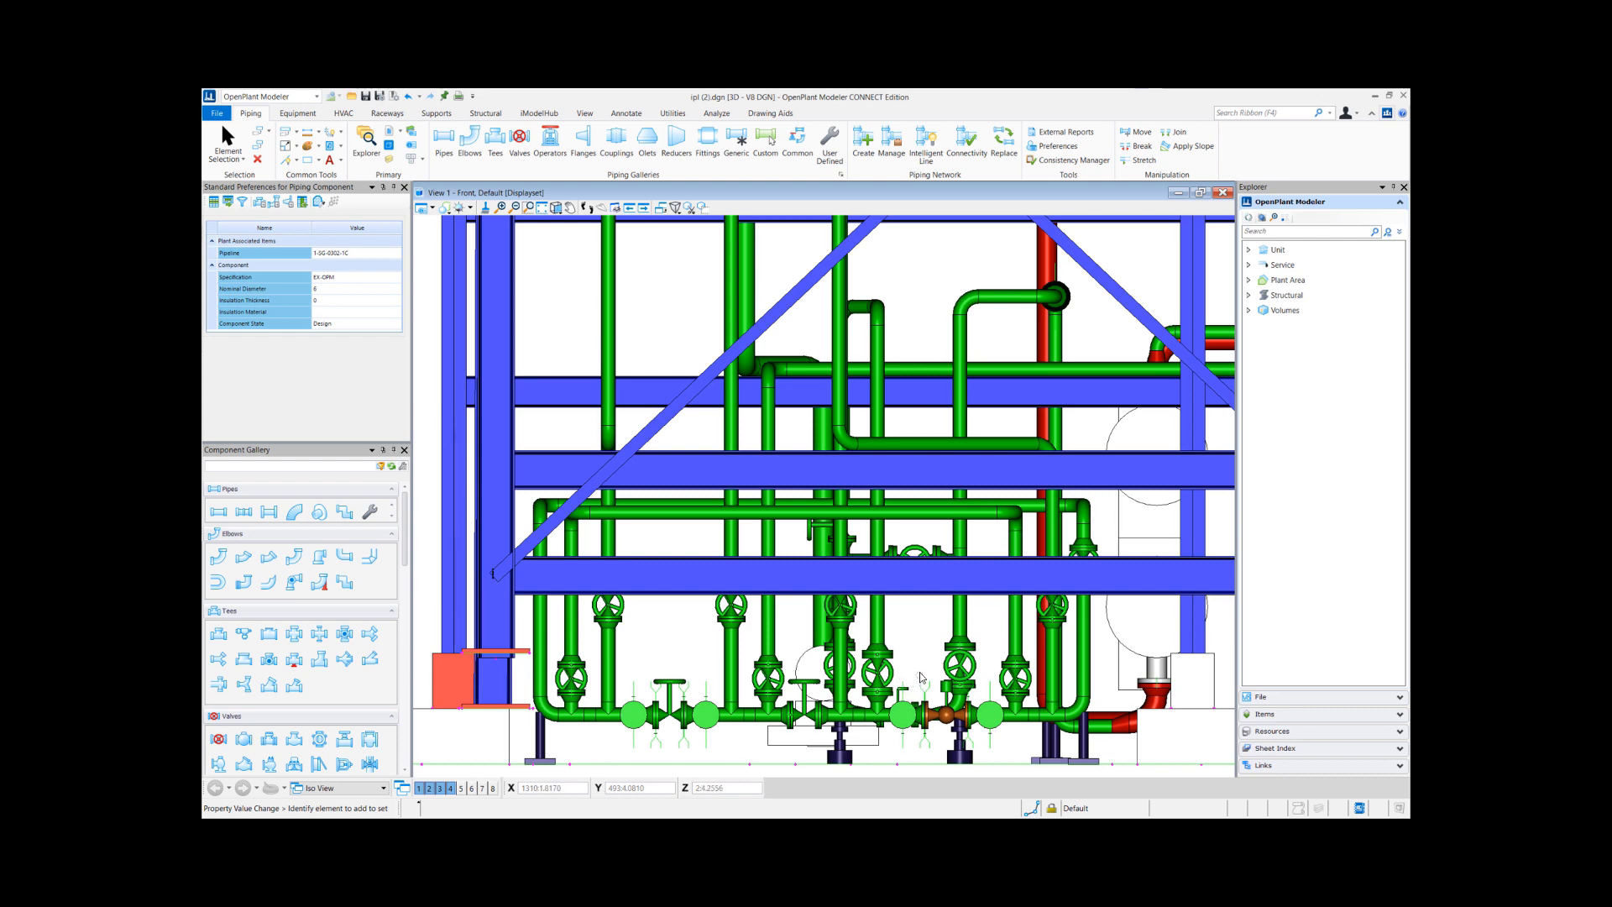
# Sort the active pipelines by Name, resize the list and tick 1-HPS-0314-1C for isometric output.
pyautogui.click(891, 142)
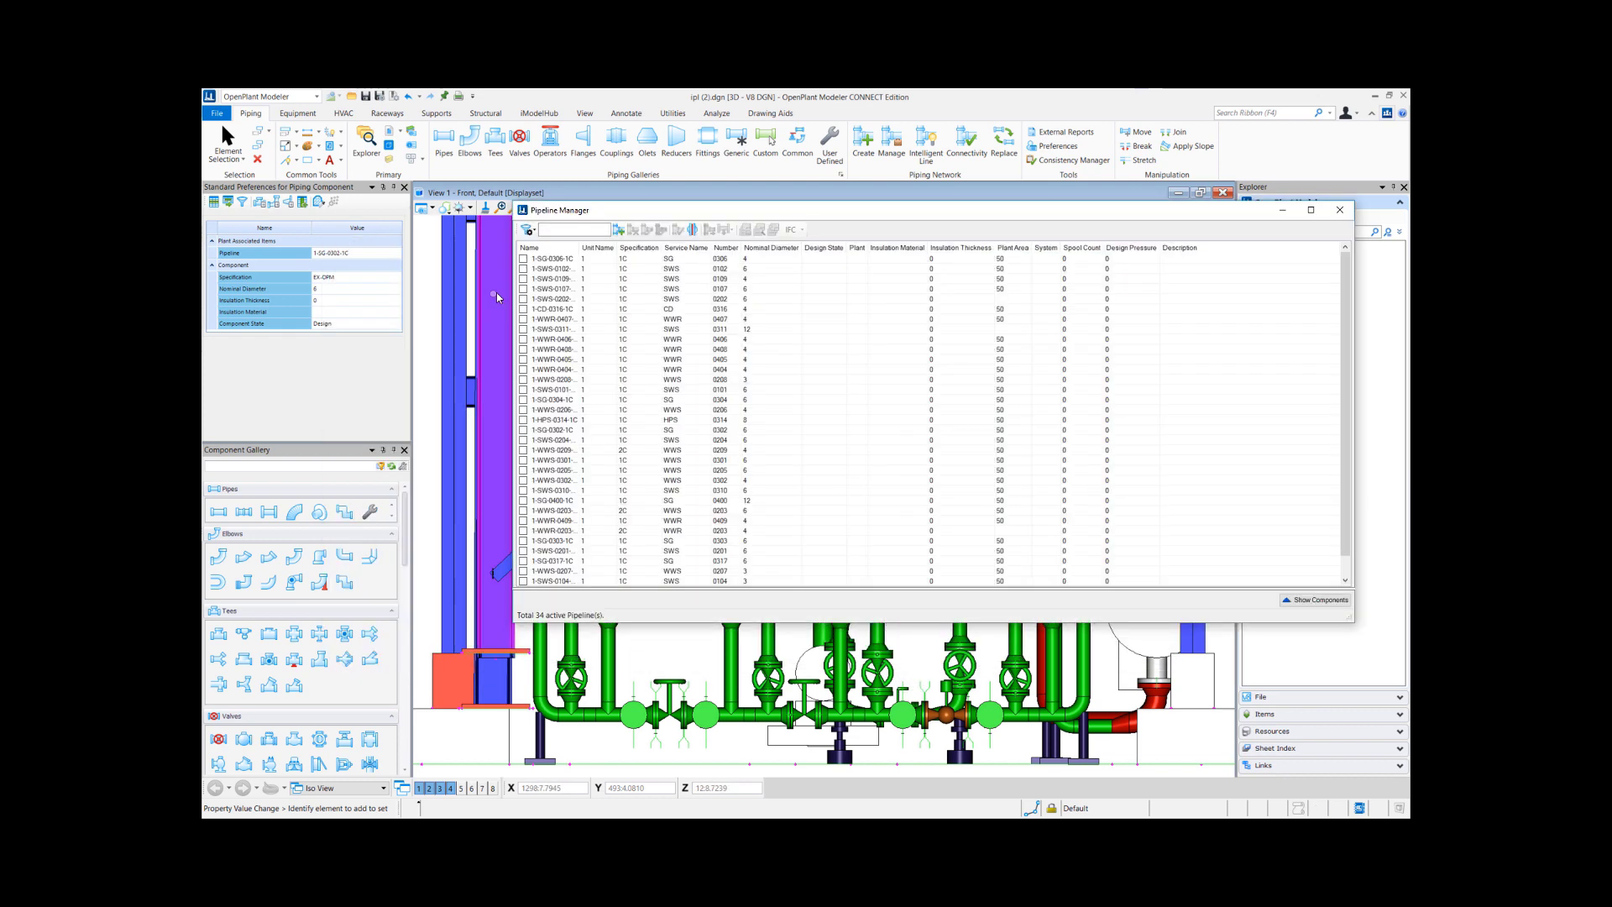
pyautogui.click(540, 249)
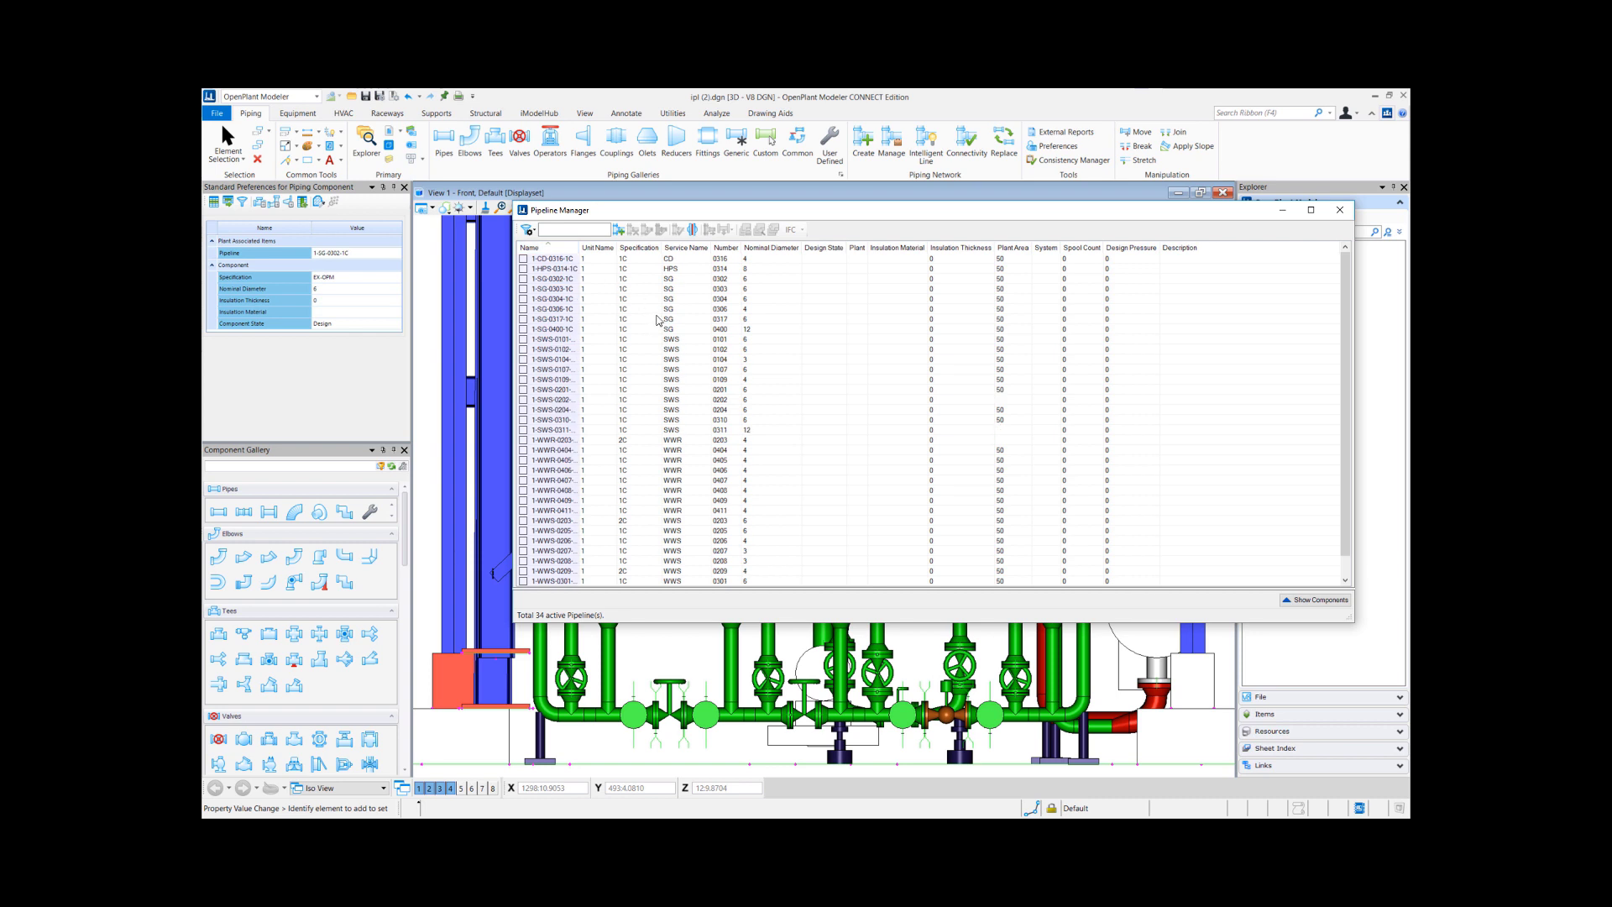
pyautogui.moveTo(510, 298); pyautogui.dragTo(419, 291)
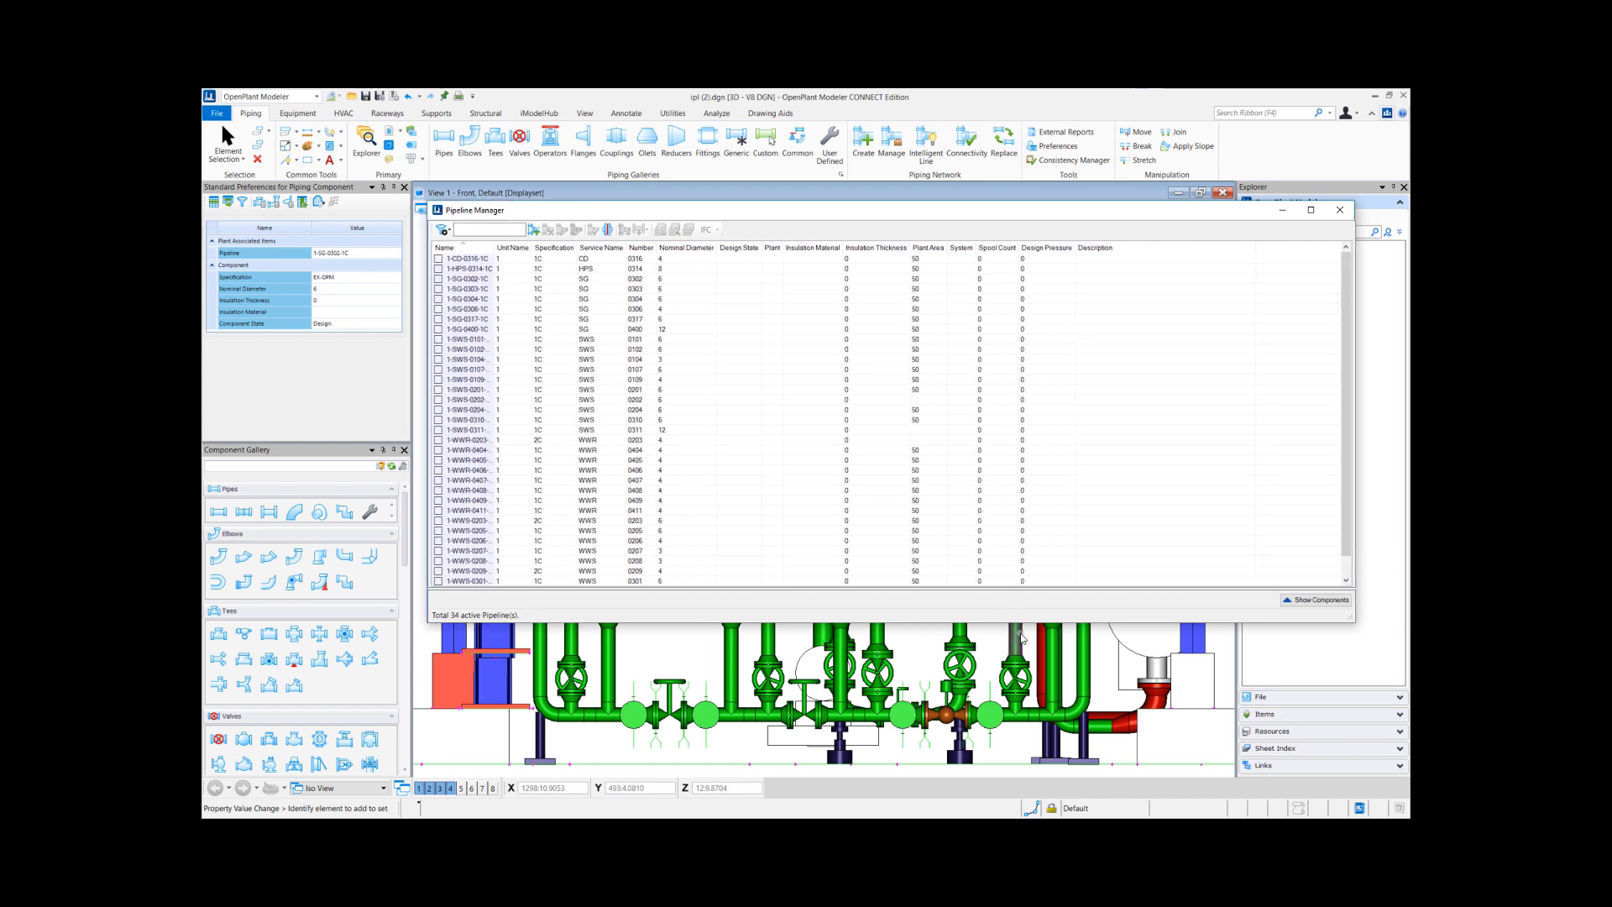
pyautogui.moveTo(1022, 625); pyautogui.dragTo(1026, 429)
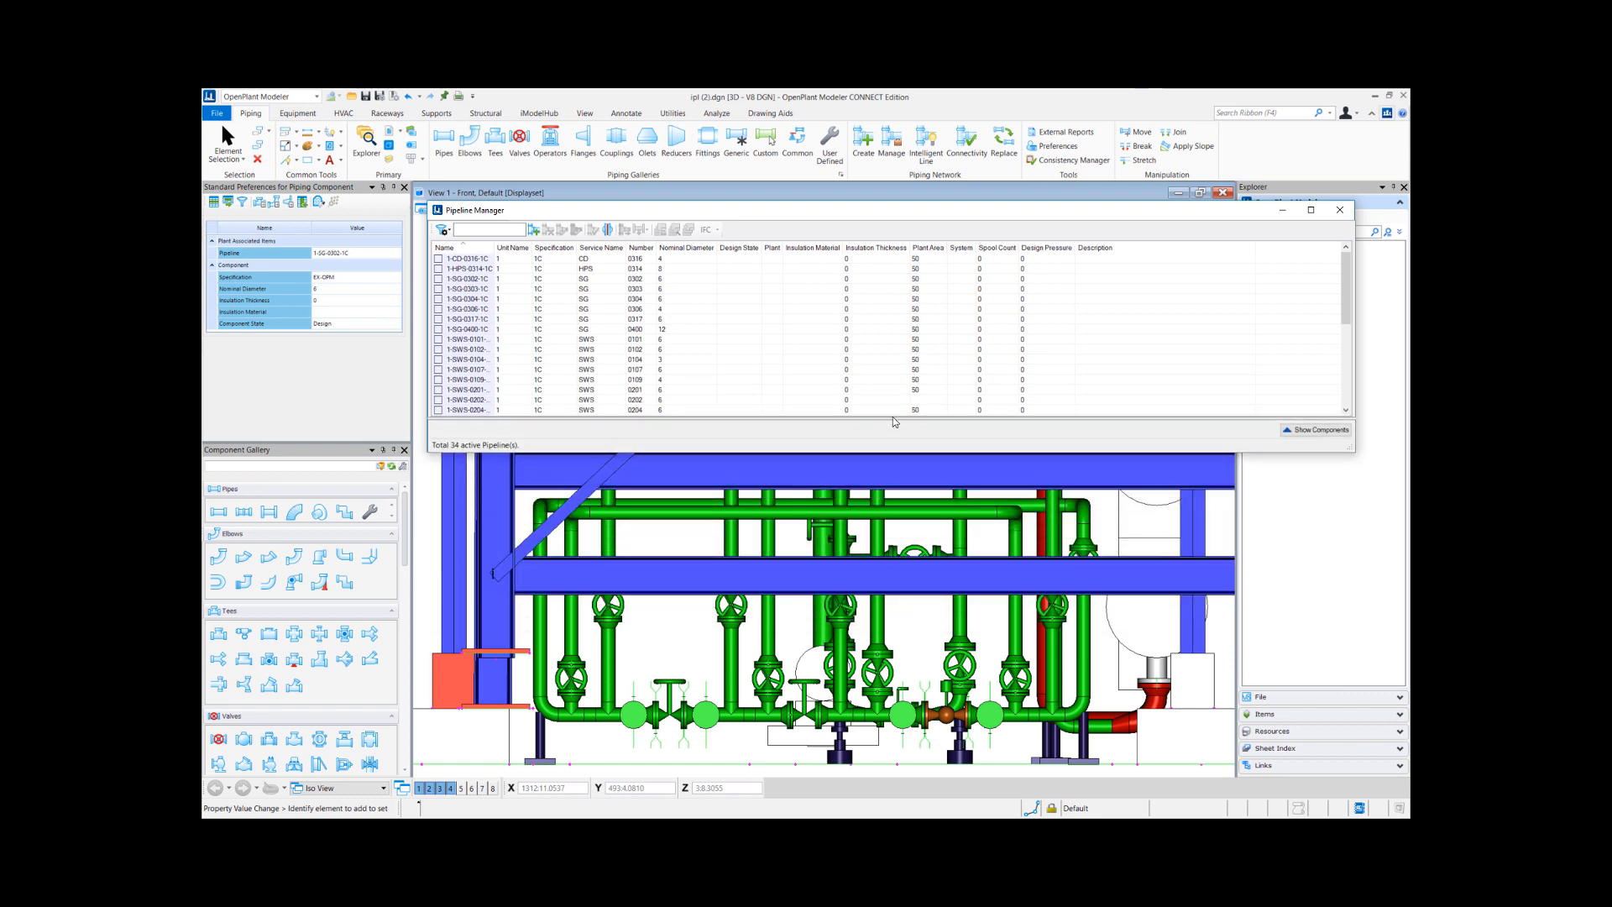
pyautogui.click(438, 268)
pyautogui.moveTo(853, 213); pyautogui.dragTo(733, 211)
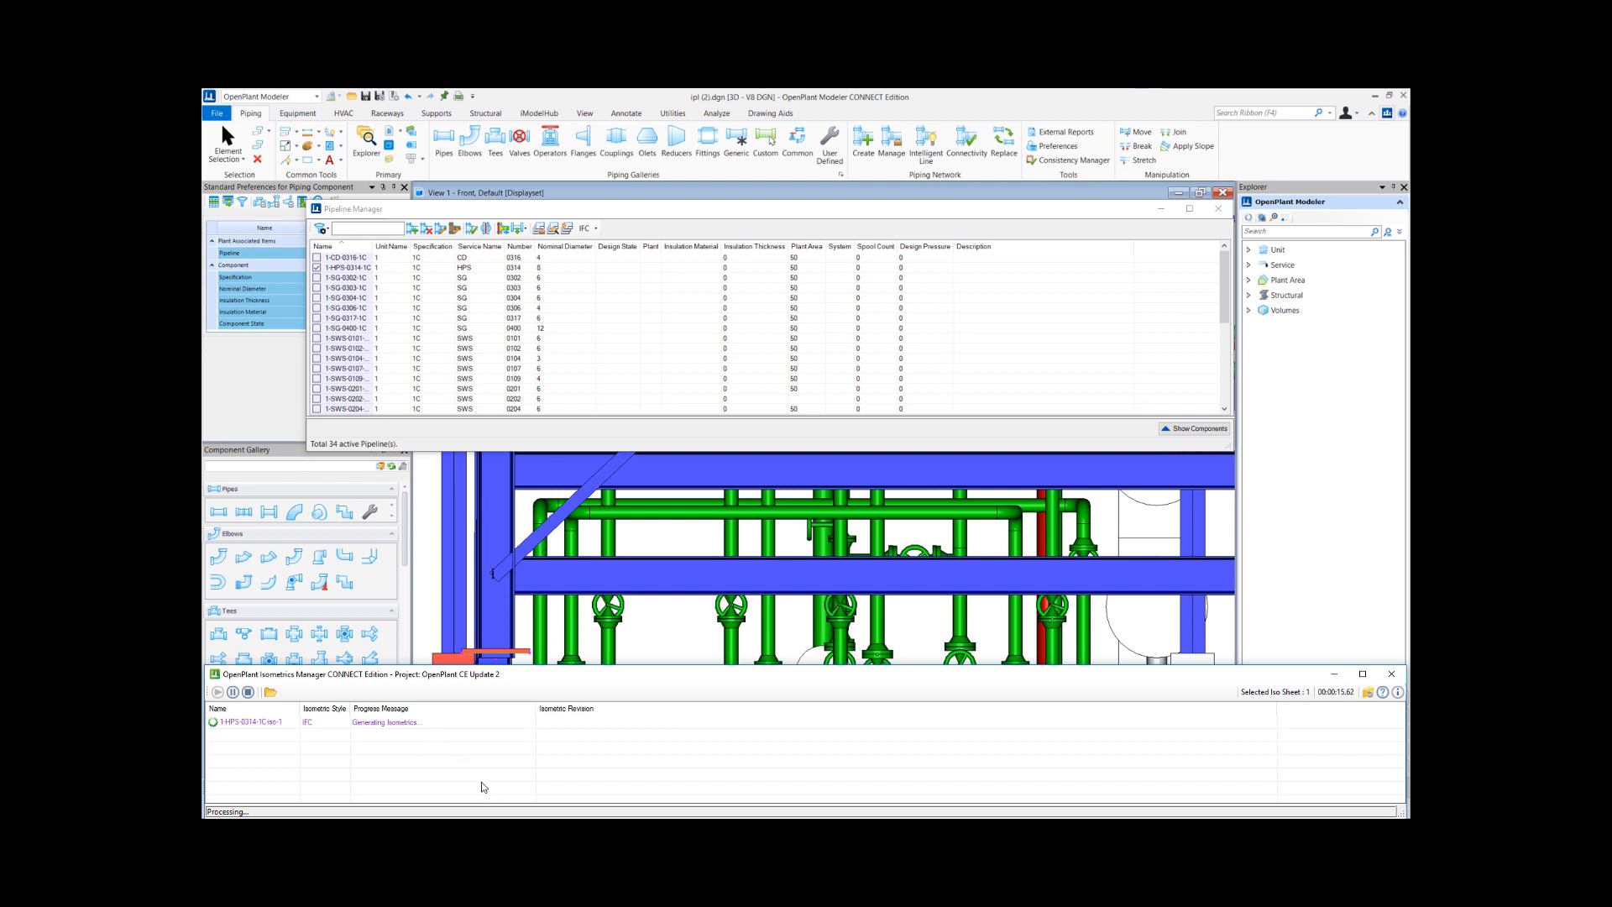
# Show the generated 1-HPS-0314-1C isometric fitted to the view, then close View 1.
pyautogui.rightClick(429, 723)
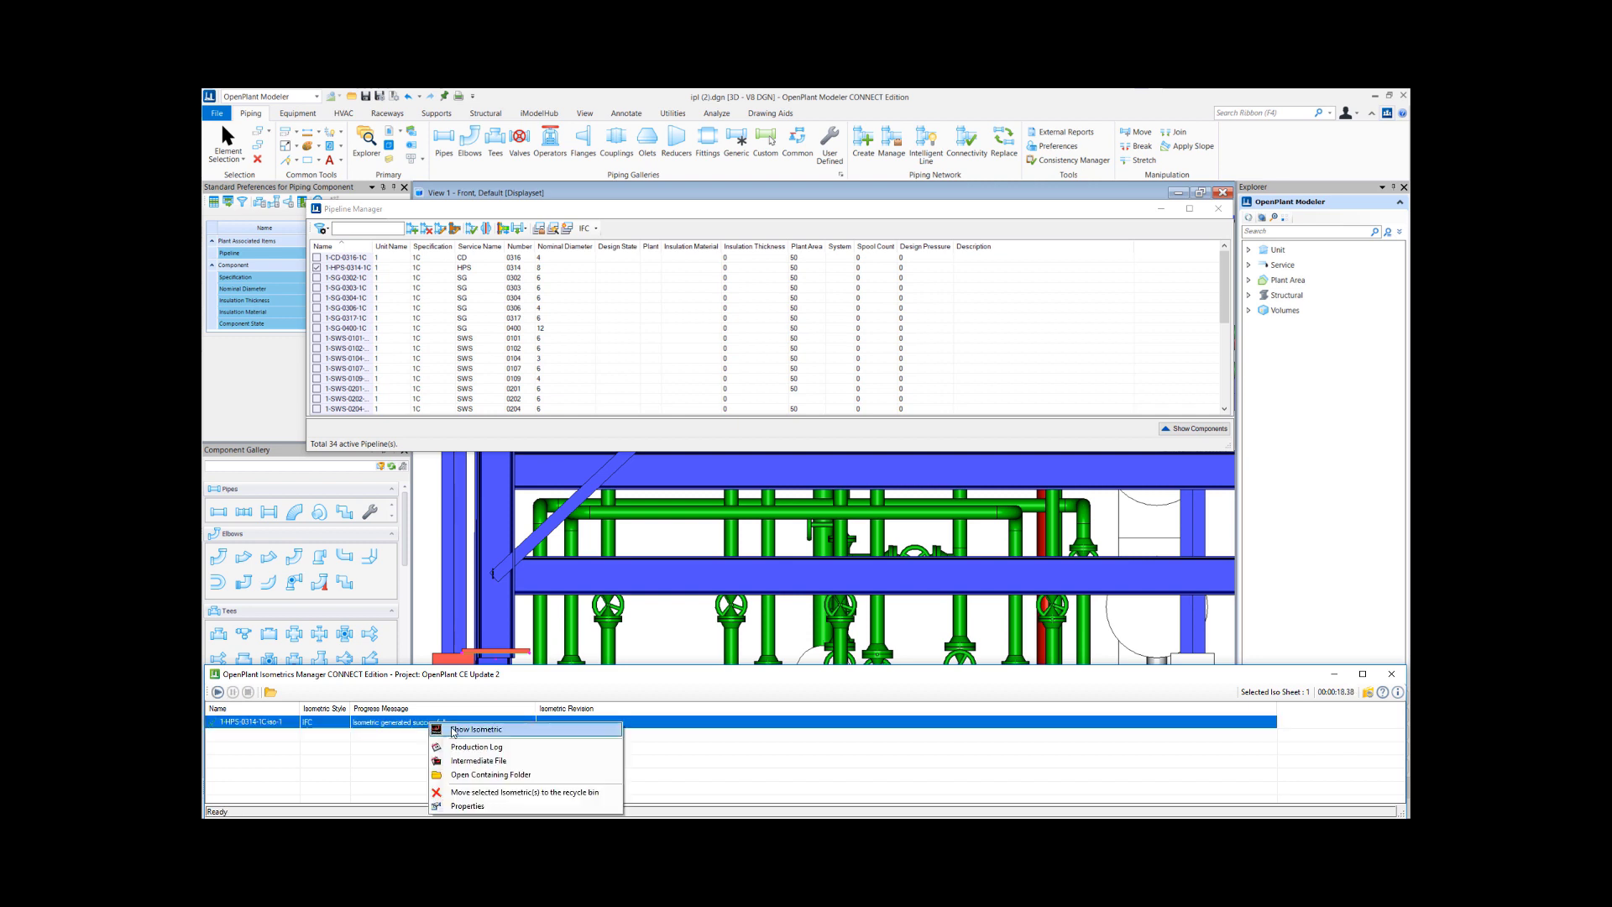
pyautogui.click(484, 731)
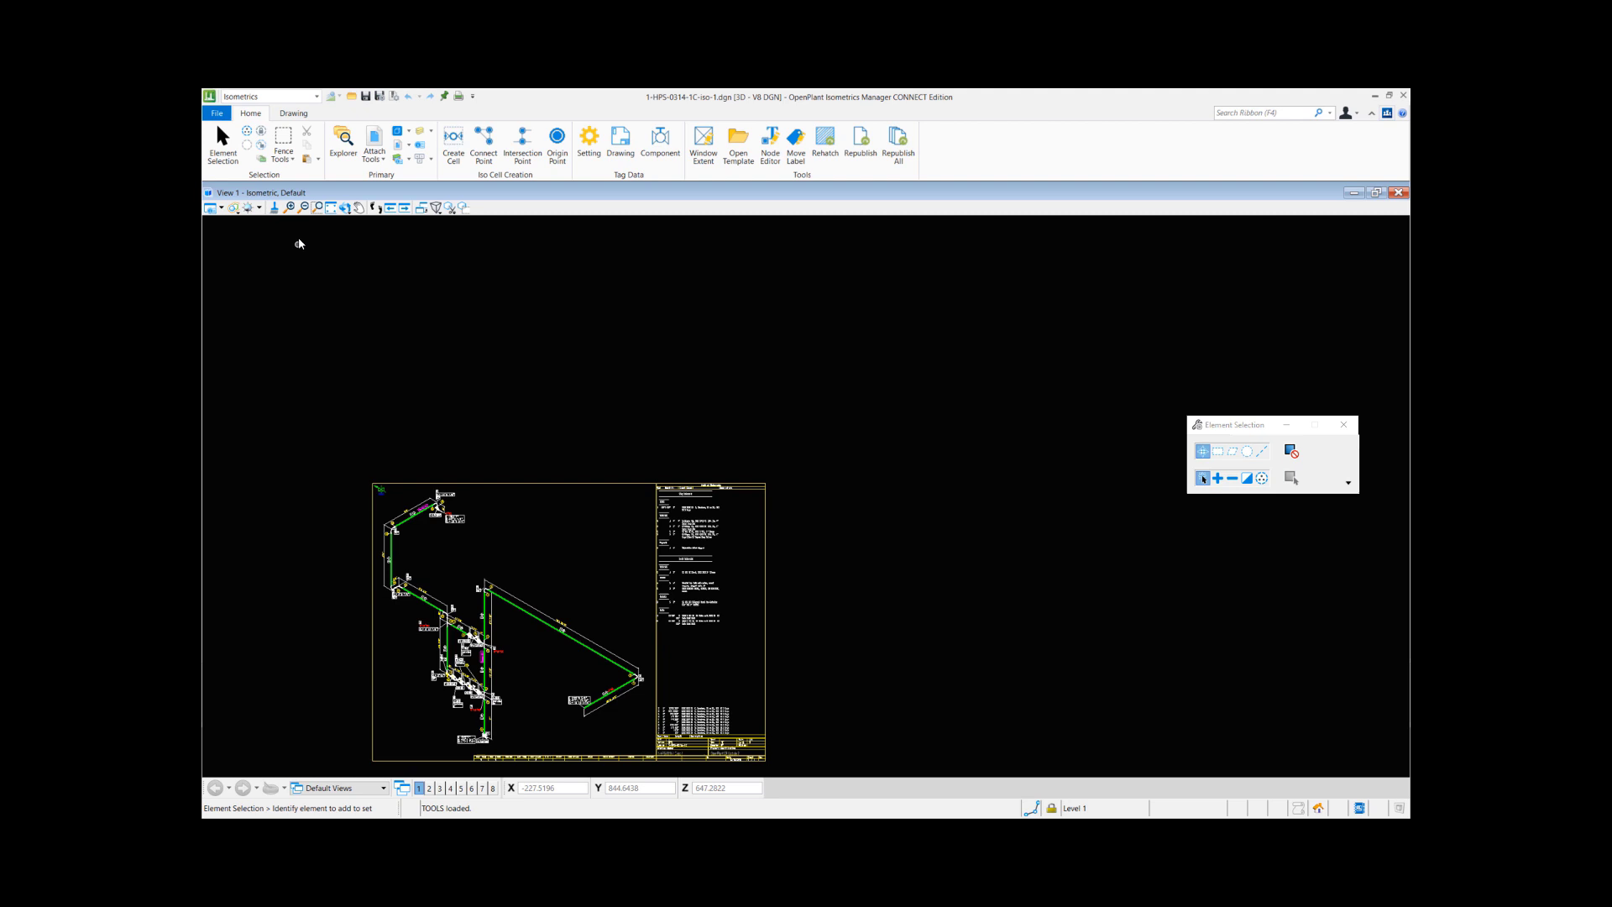
pyautogui.click(331, 207)
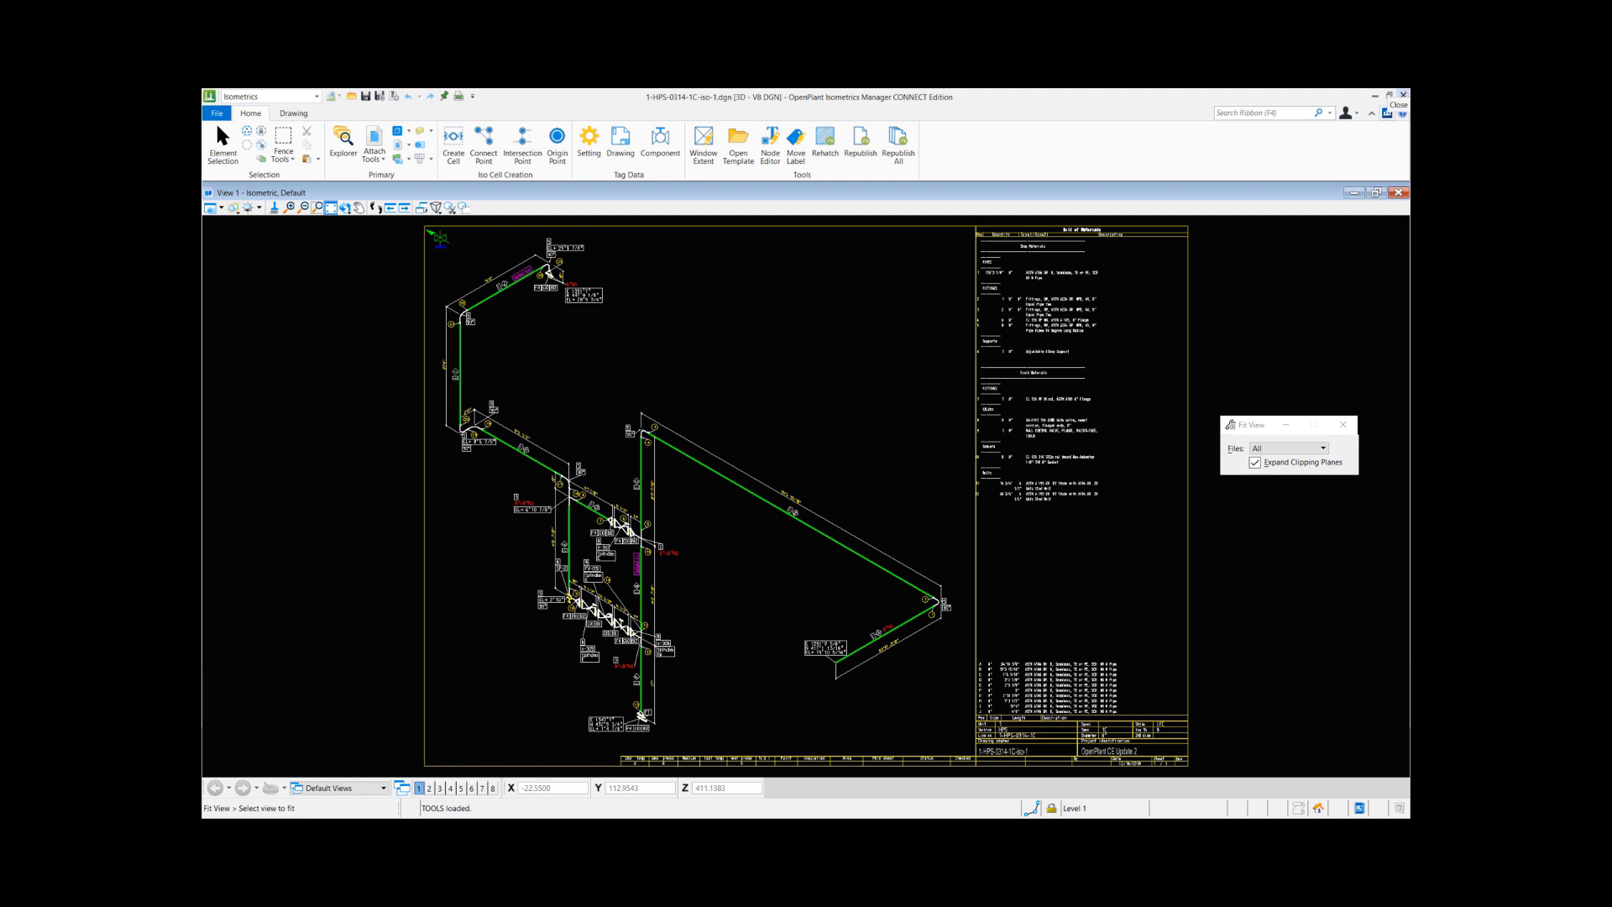
pyautogui.click(1402, 96)
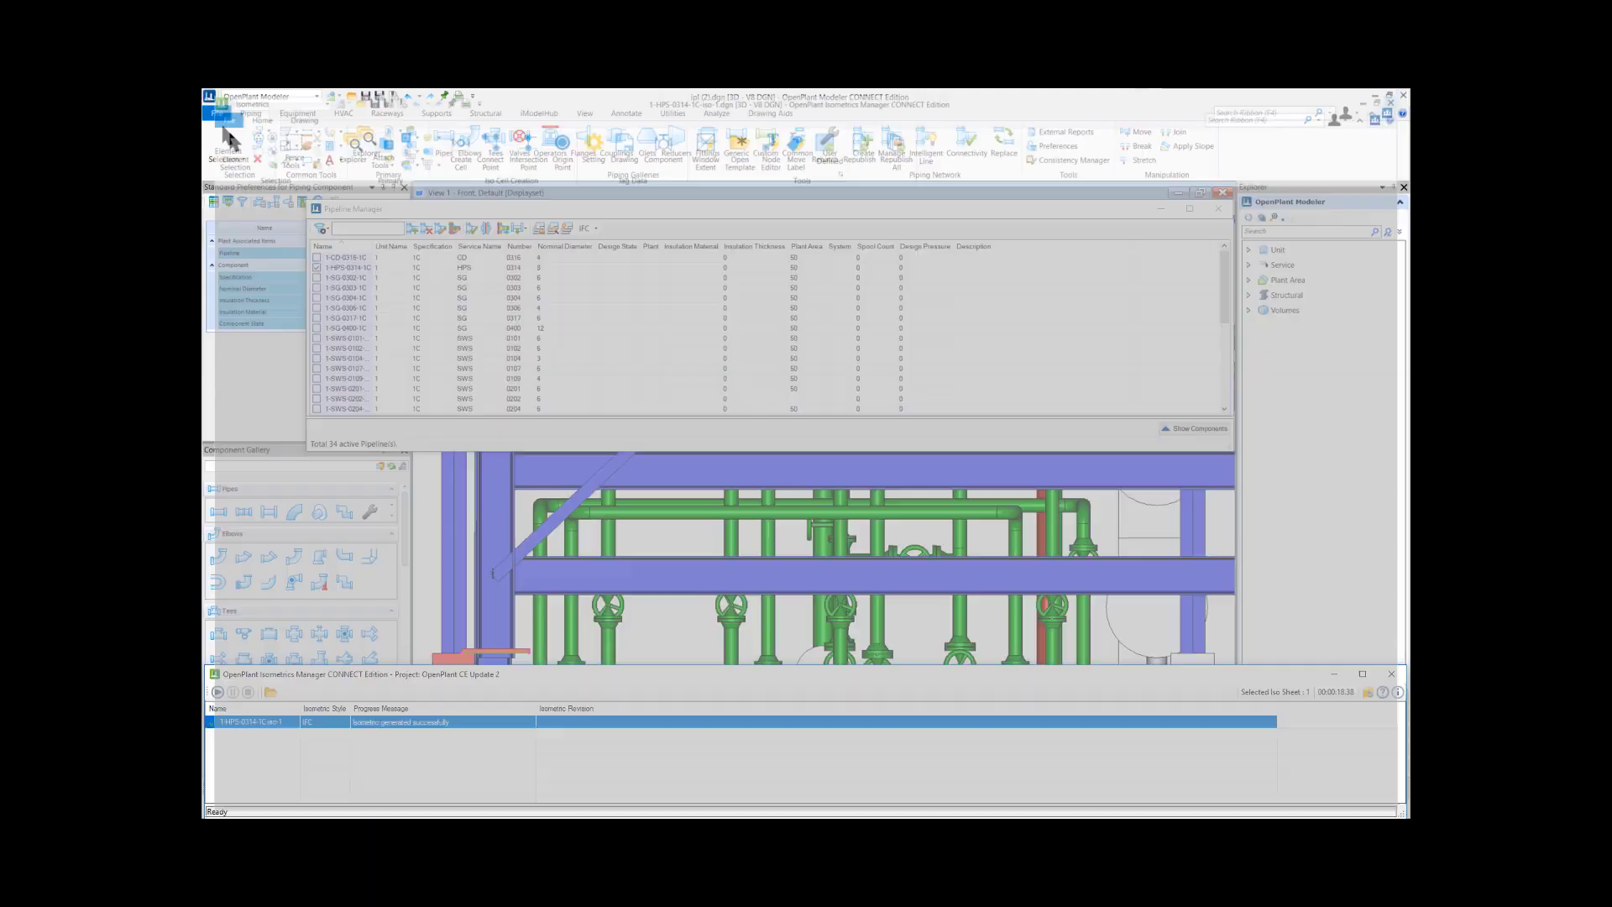
# Relaunch Isometrics Manager, confirm the workspace and workset, and bring up the IFC style settings.
pyautogui.rightClick(1049, 827)
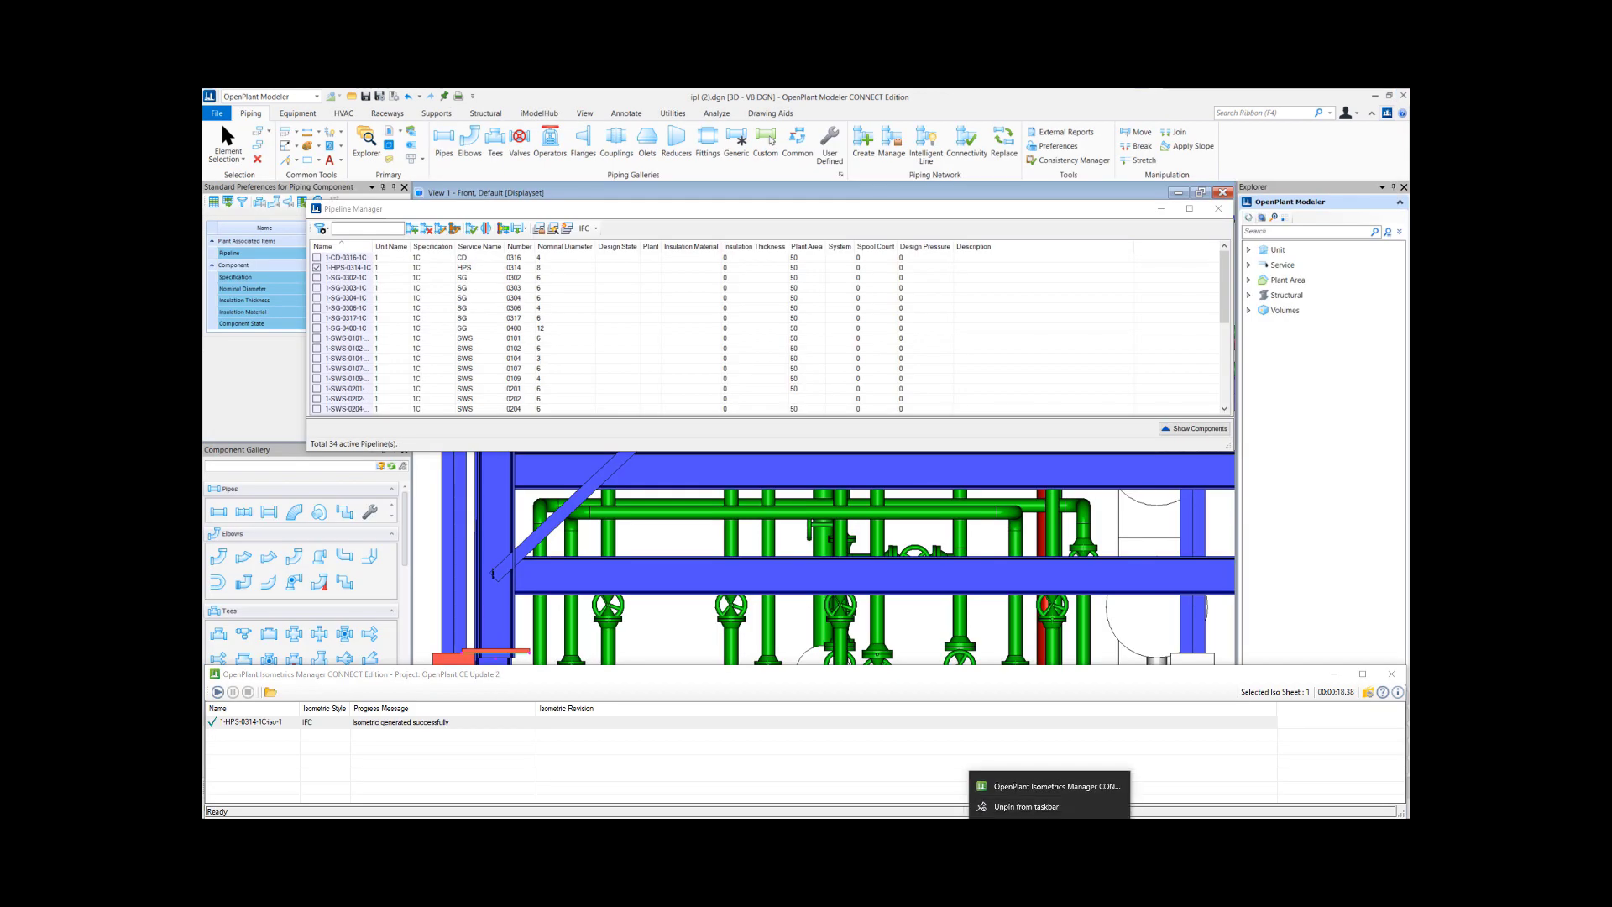
pyautogui.click(1049, 785)
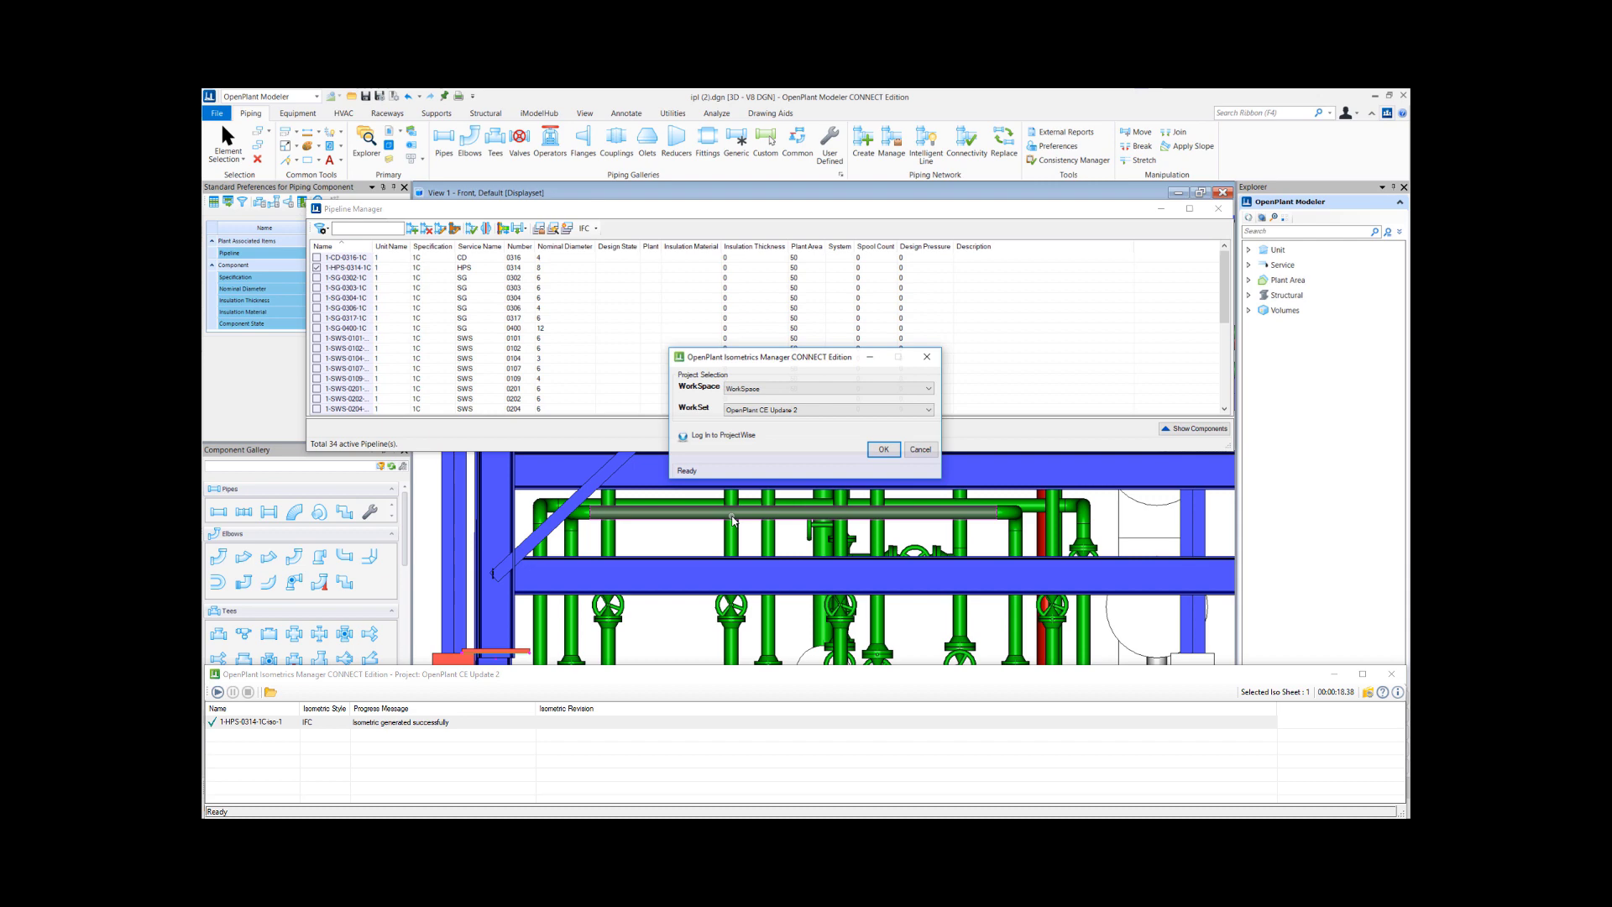
pyautogui.click(877, 451)
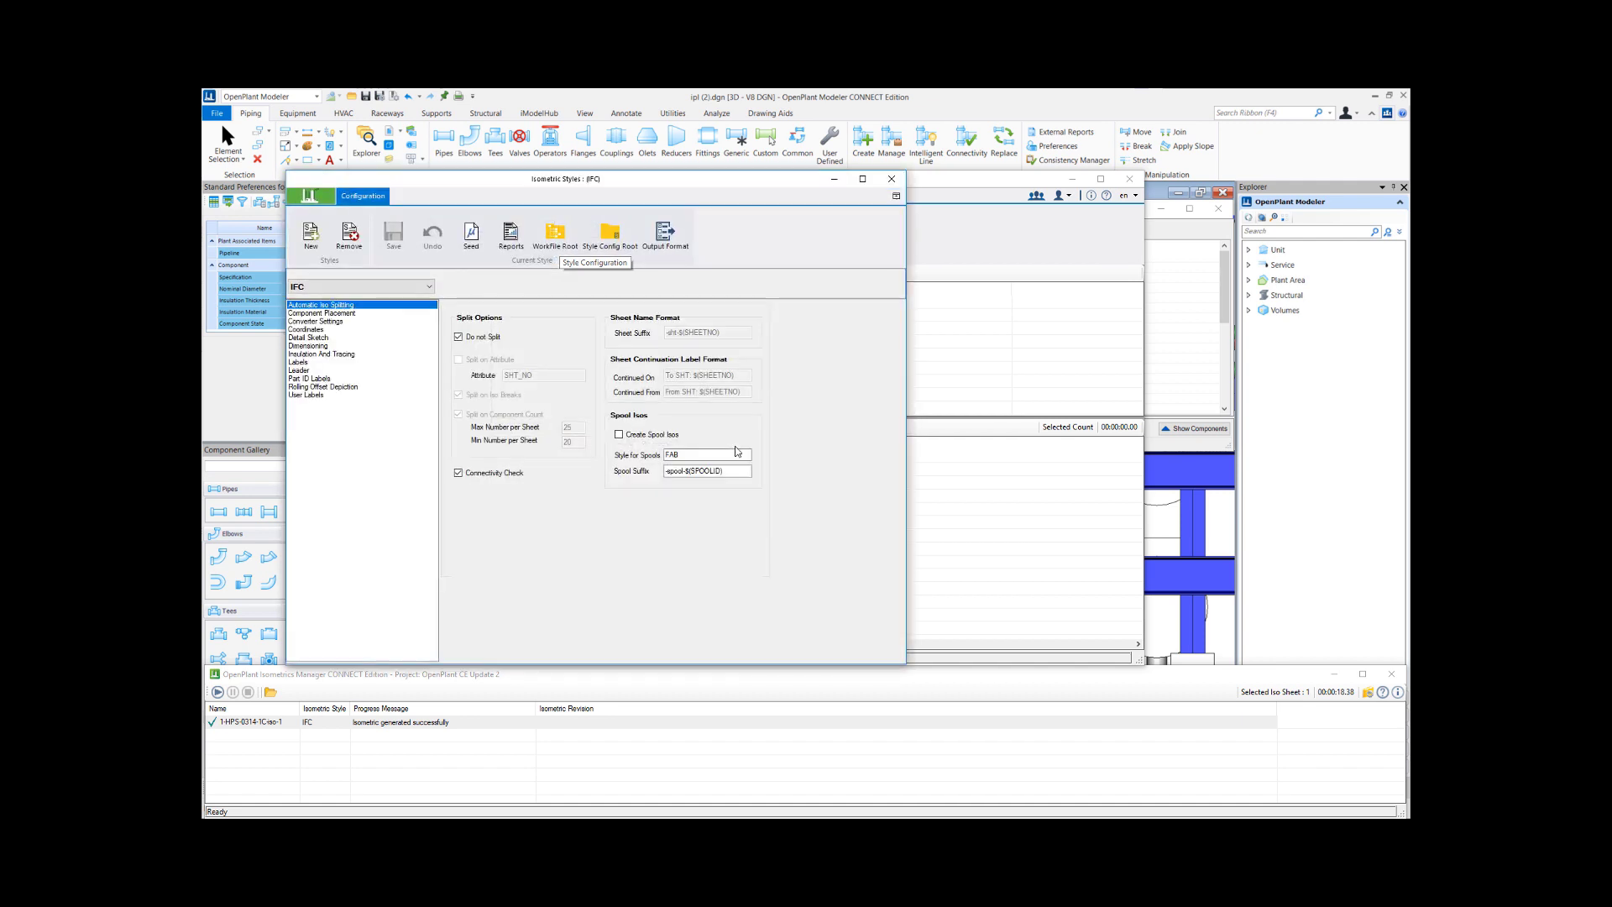
pyautogui.moveTo(686, 190); pyautogui.dragTo(935, 233)
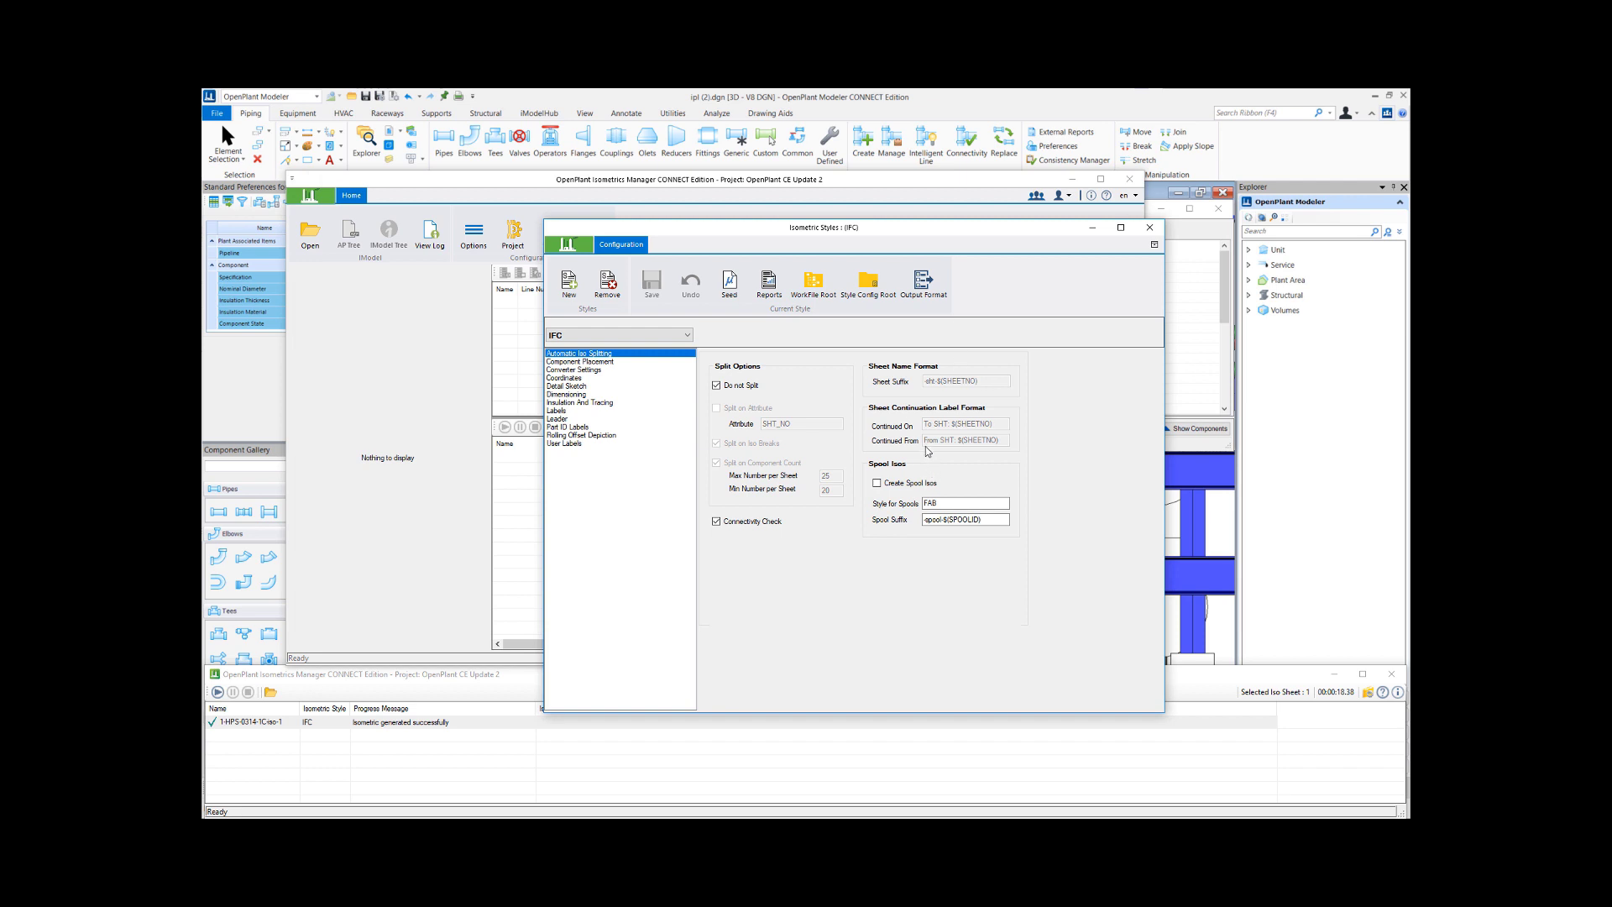
pyautogui.click(924, 296)
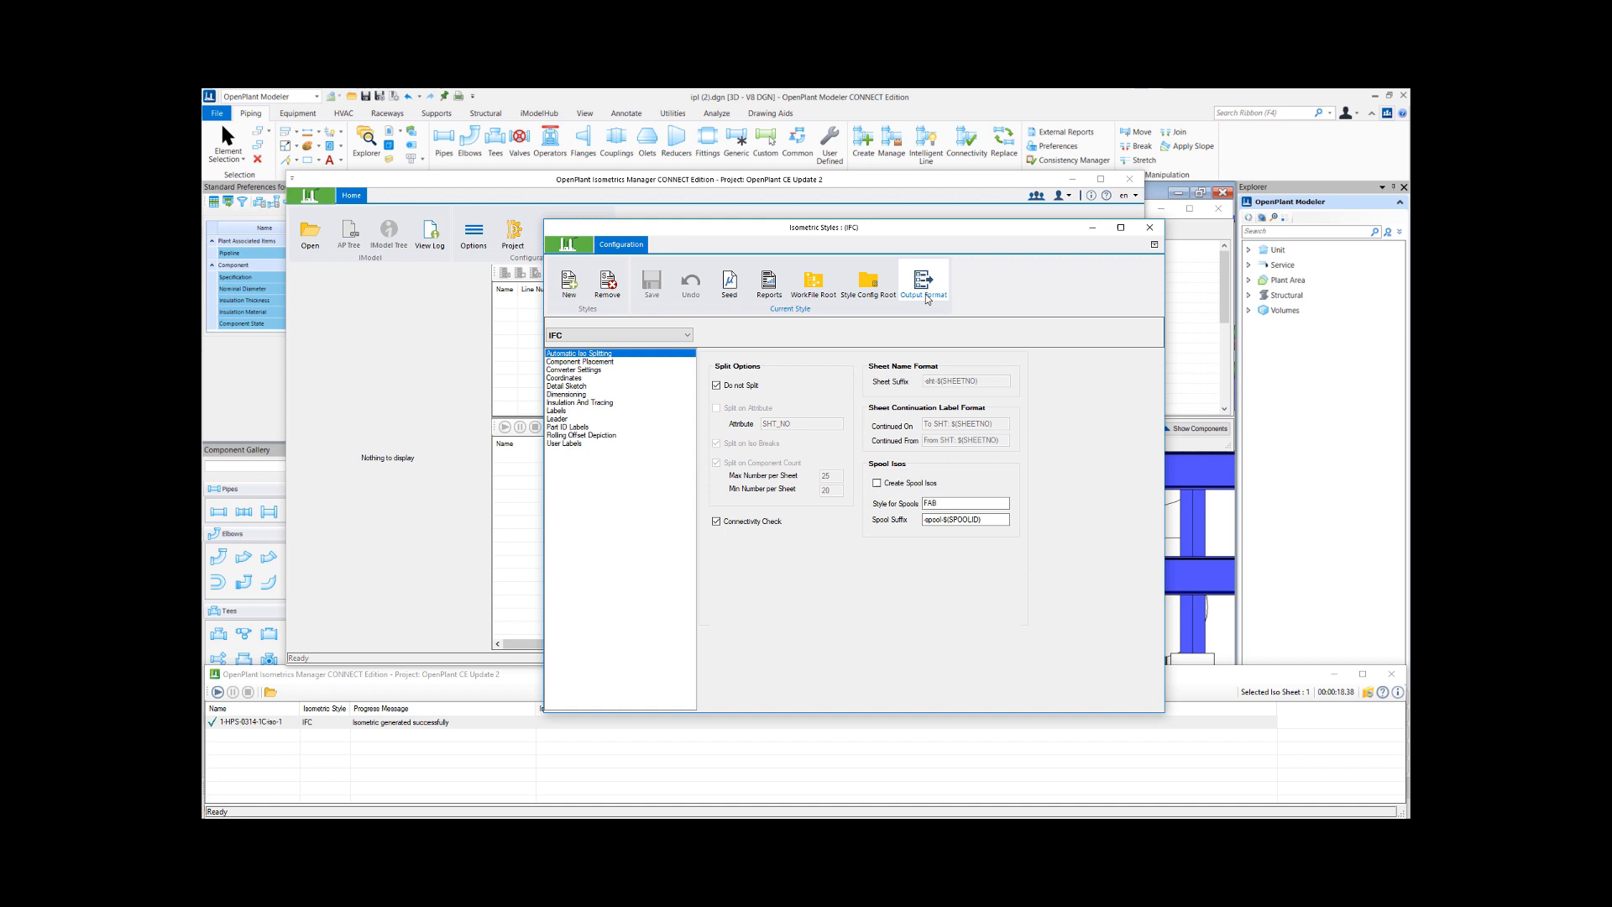
# Turn on Portable Document Format (PDF) creation in the IFC style's Output Format, save, and close the styles window.
pyautogui.click(928, 299)
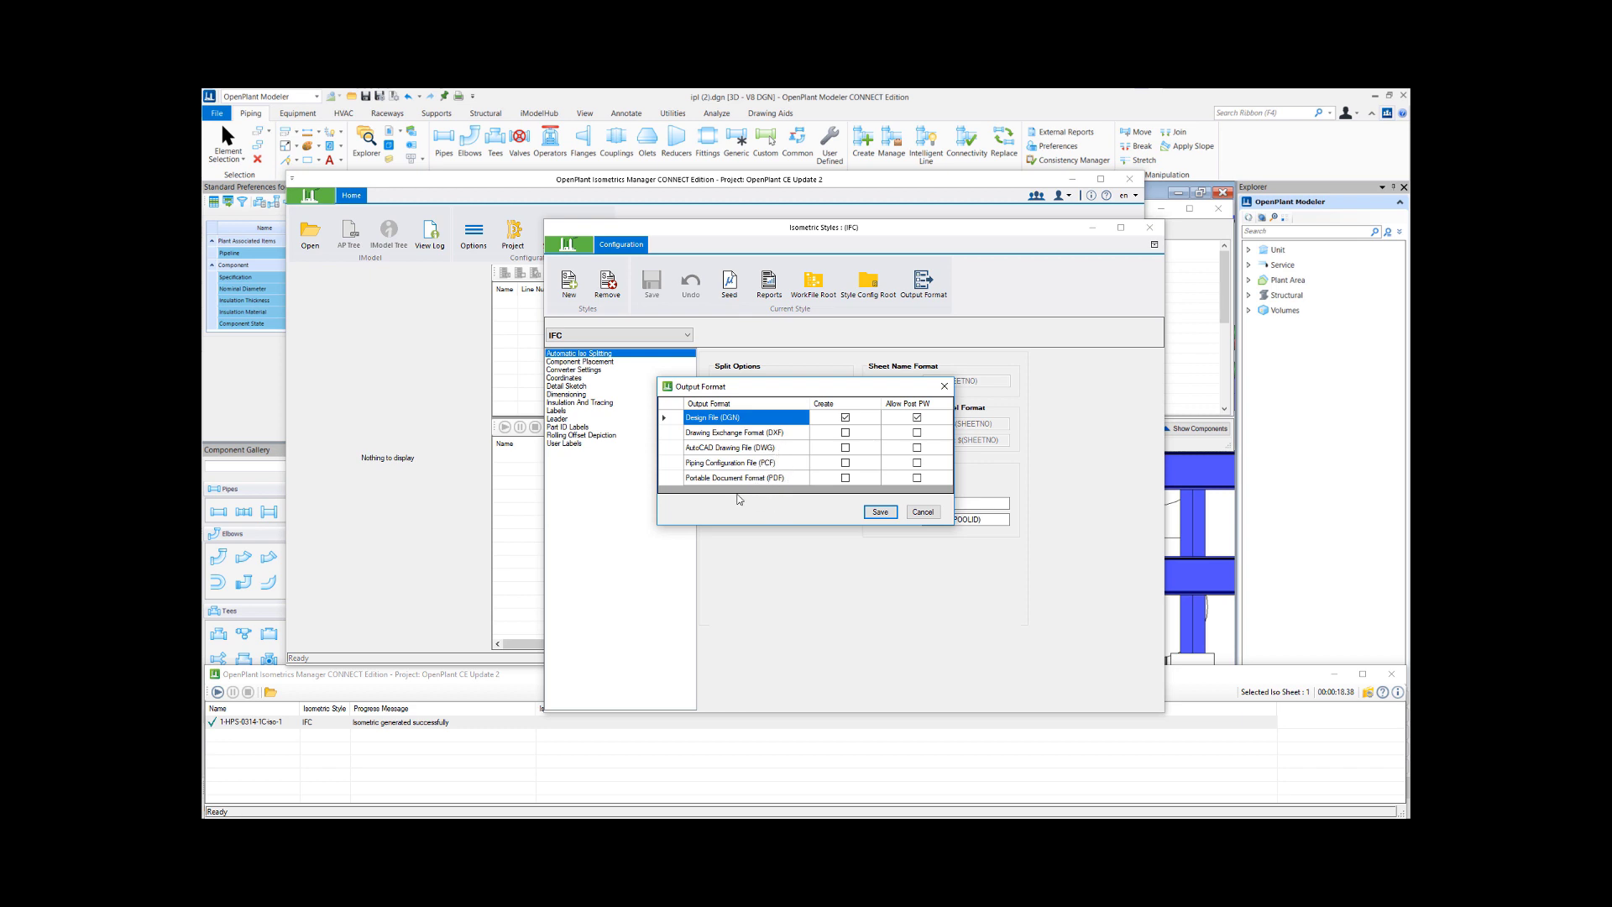
pyautogui.click(845, 478)
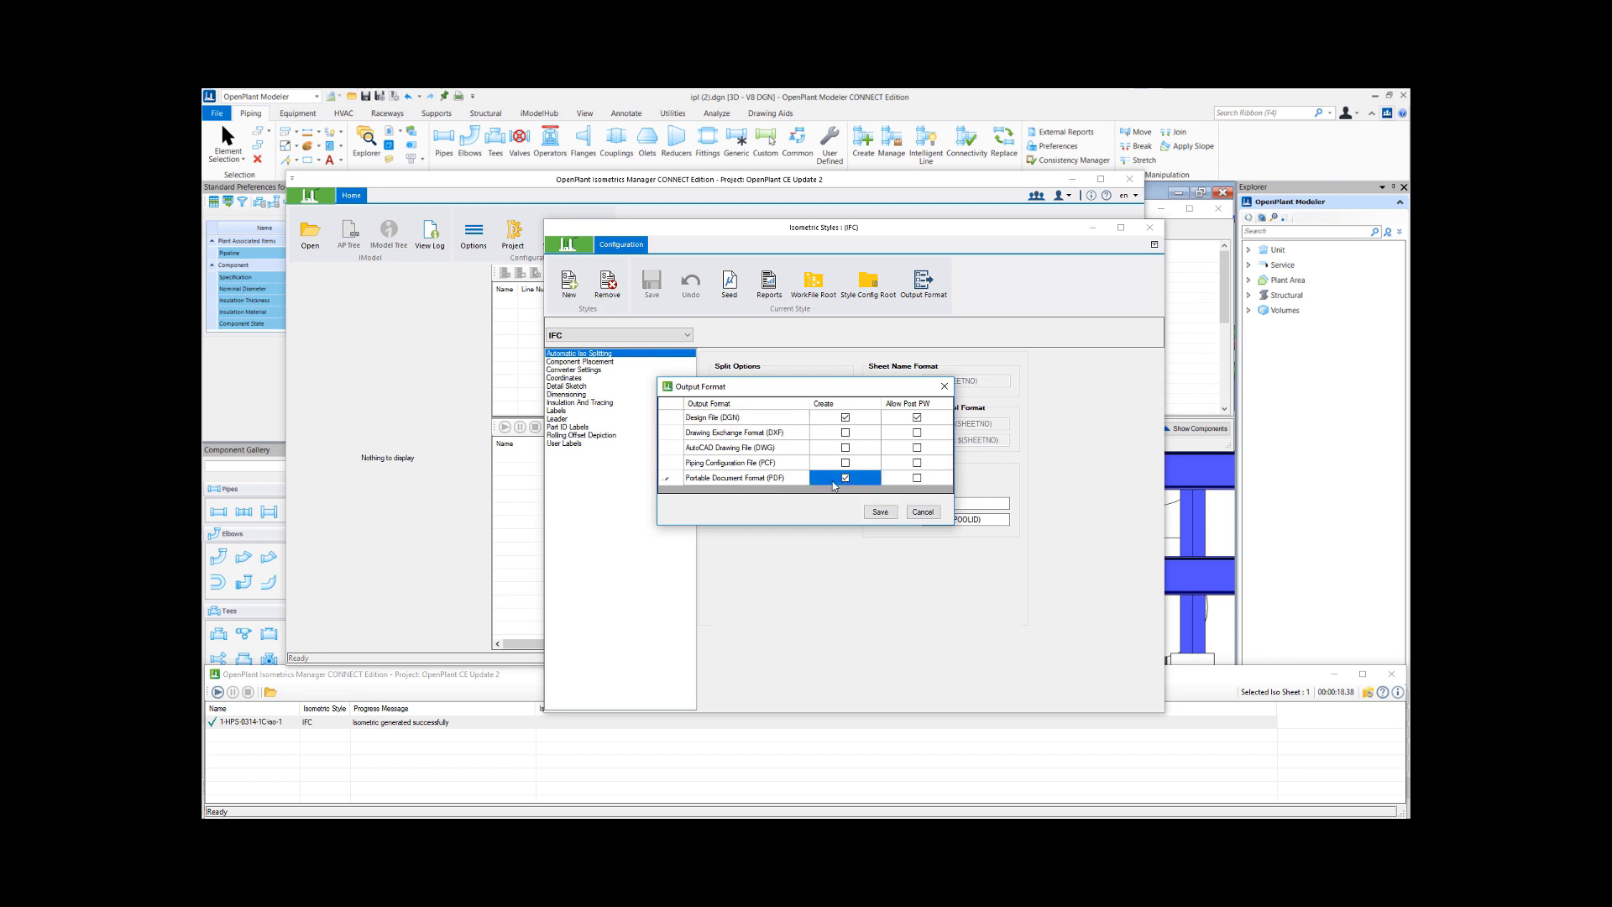
pyautogui.click(880, 512)
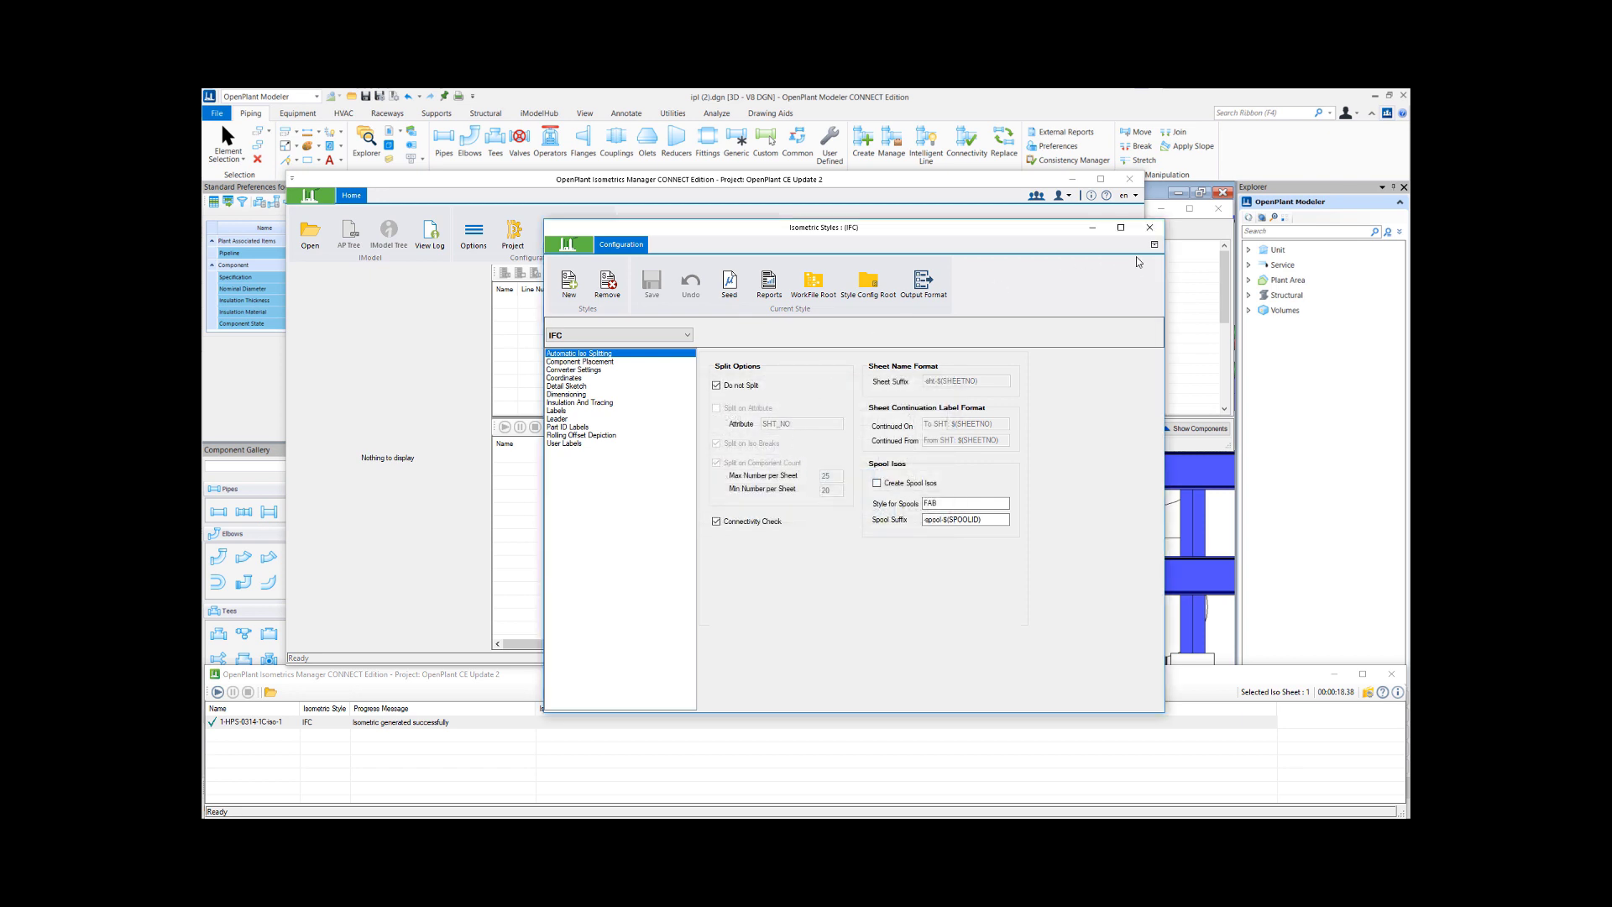
pyautogui.click(1150, 226)
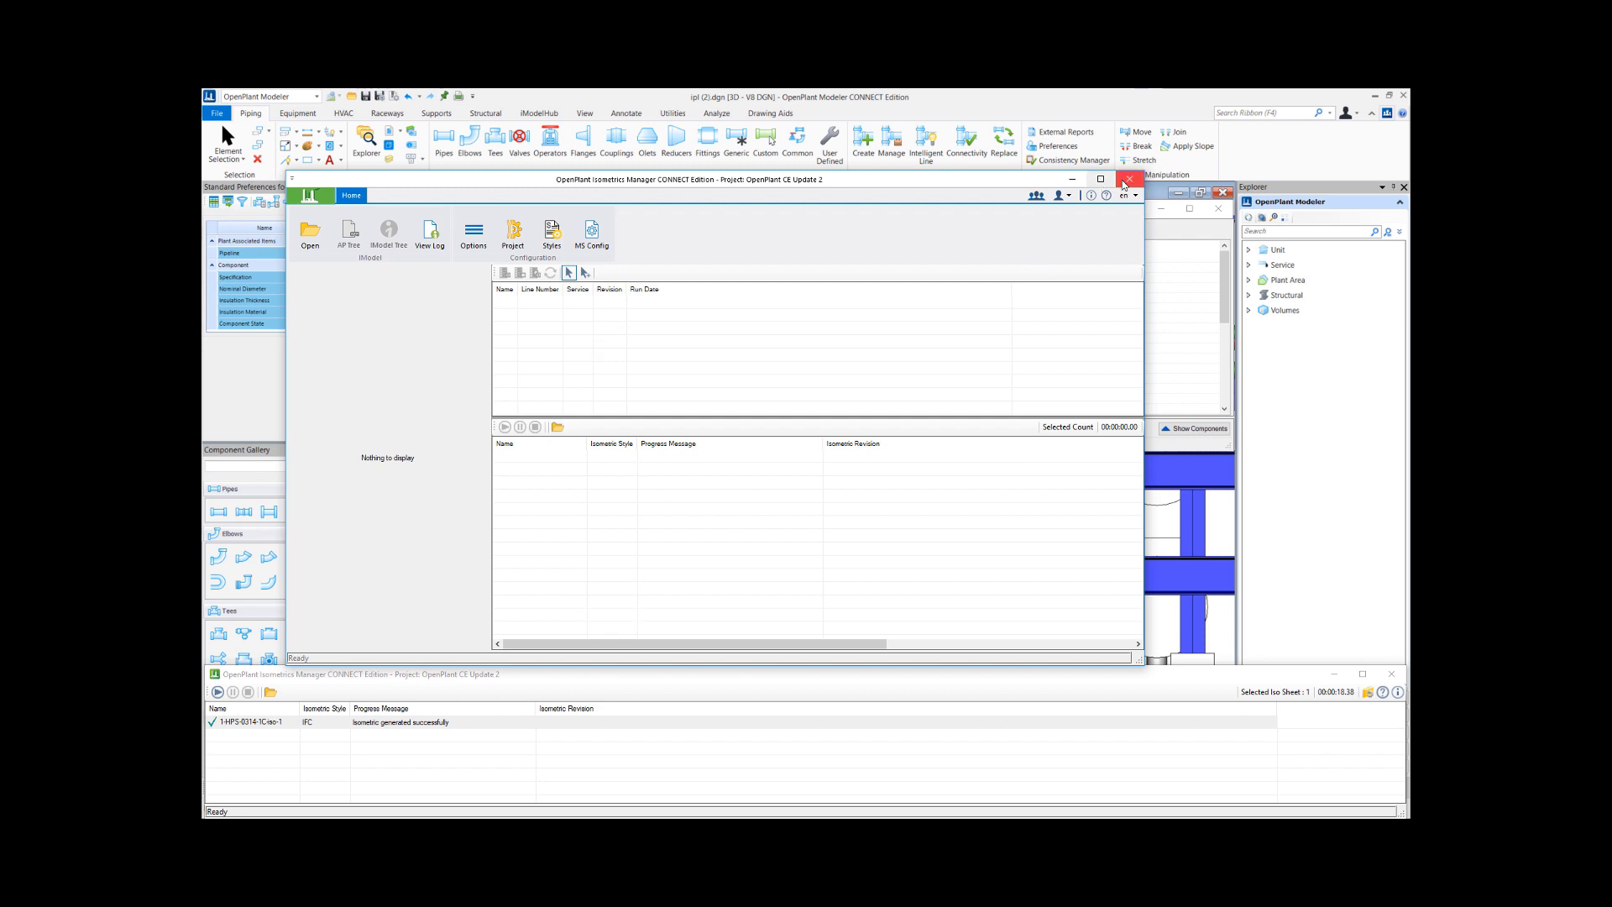
# Recreate the 1-HPS-0314-1C isometric with the updated IFC style and bring up the new row's actions.
pyautogui.click(1127, 179)
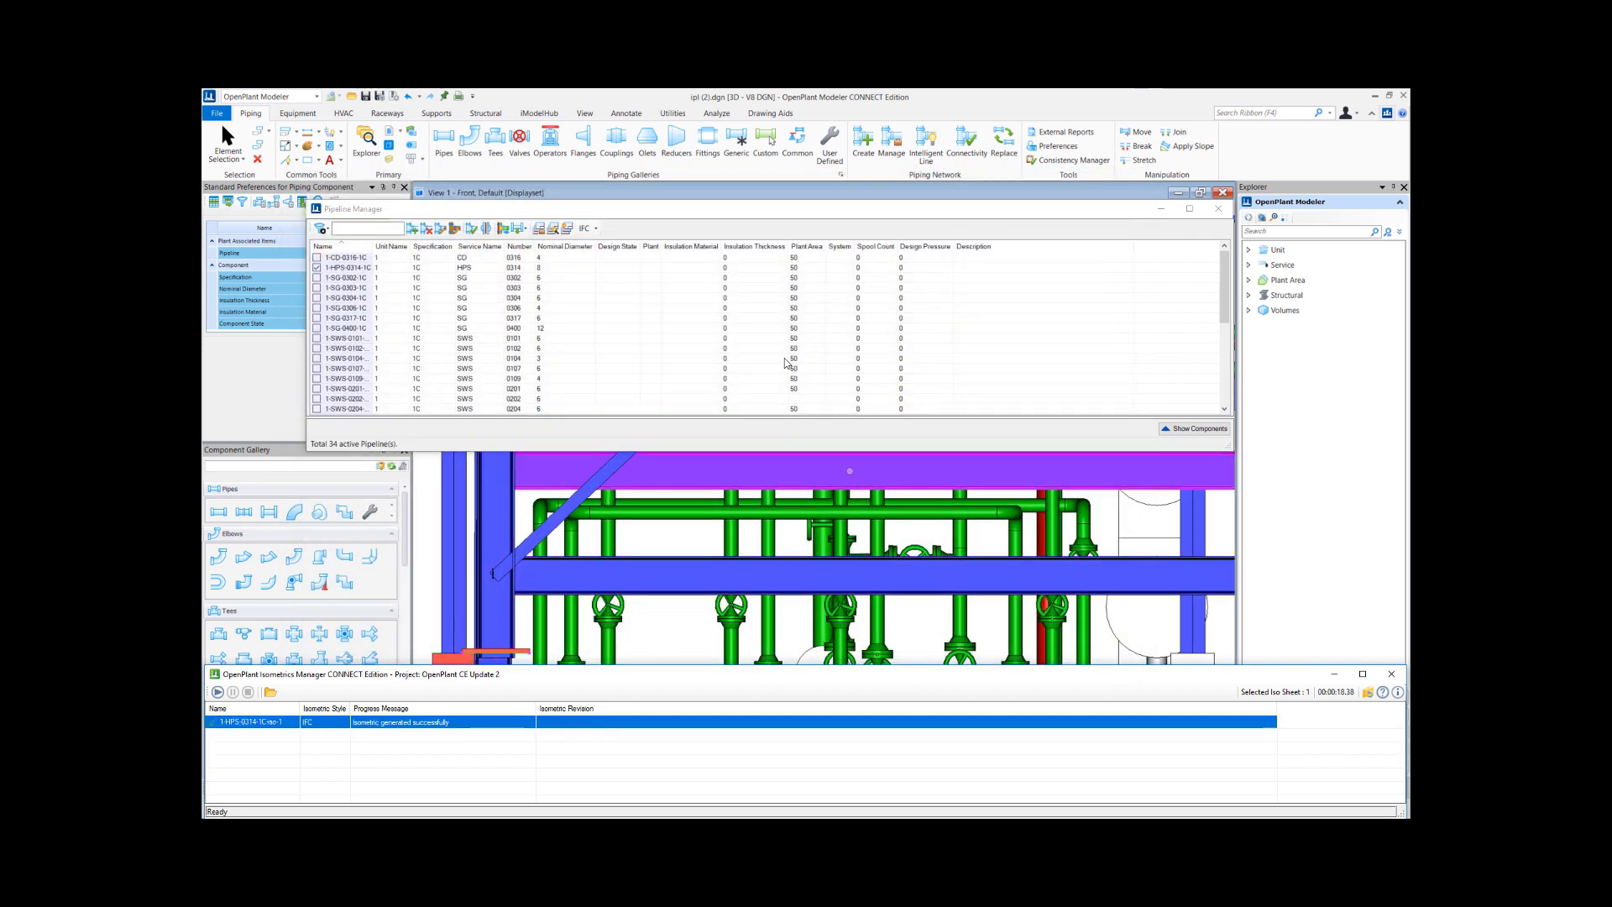
pyautogui.click(568, 229)
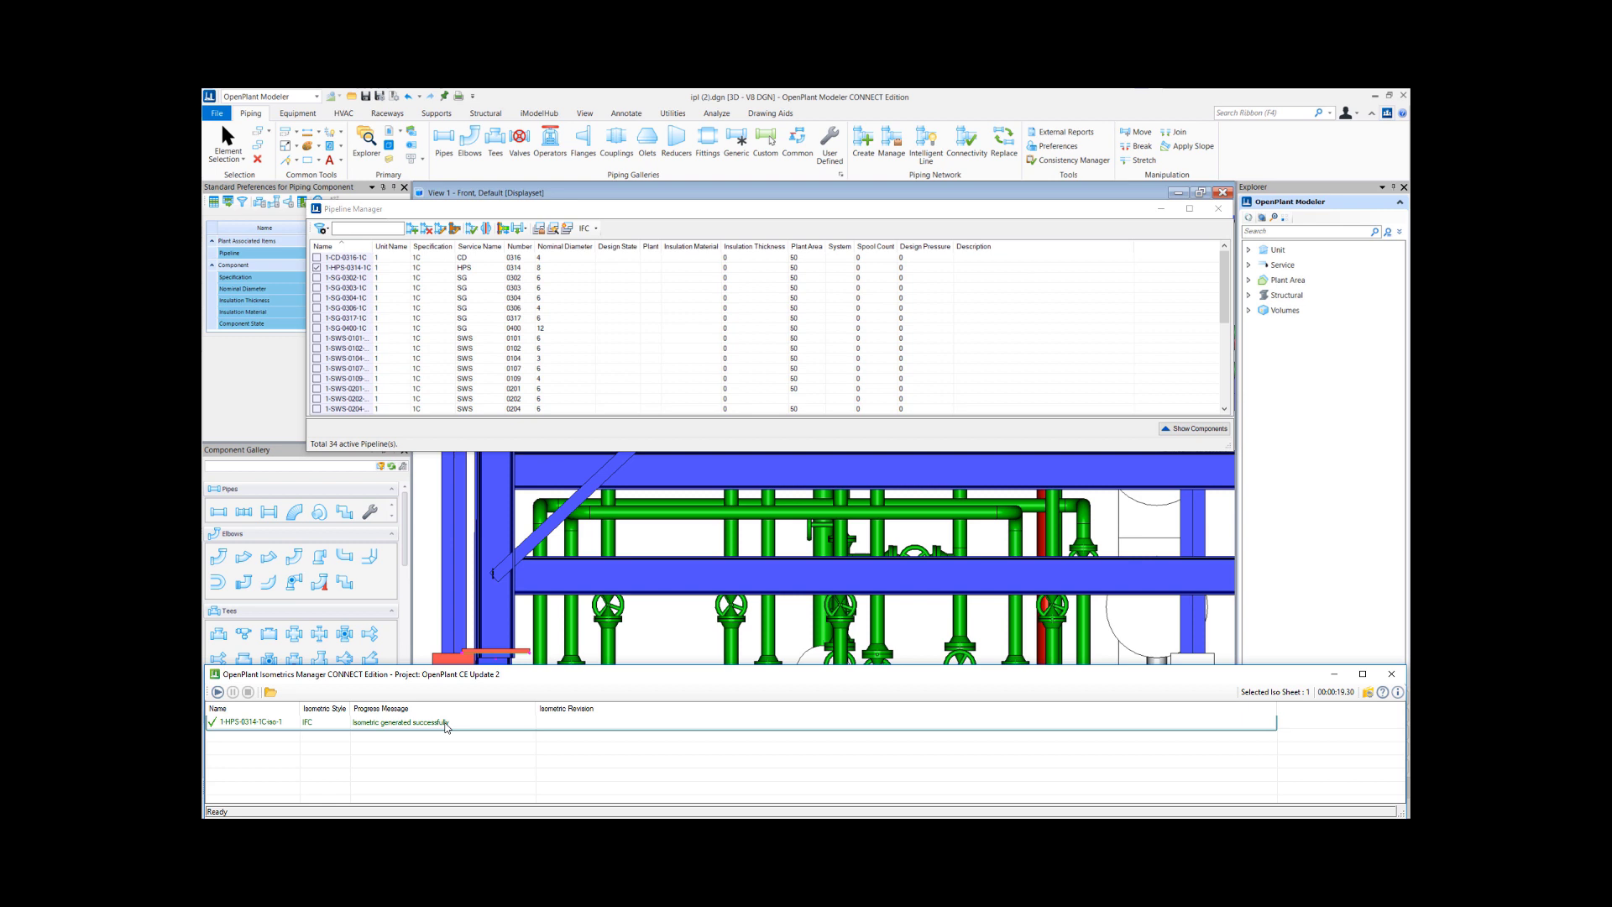
pyautogui.click(446, 726)
pyautogui.rightClick(446, 726)
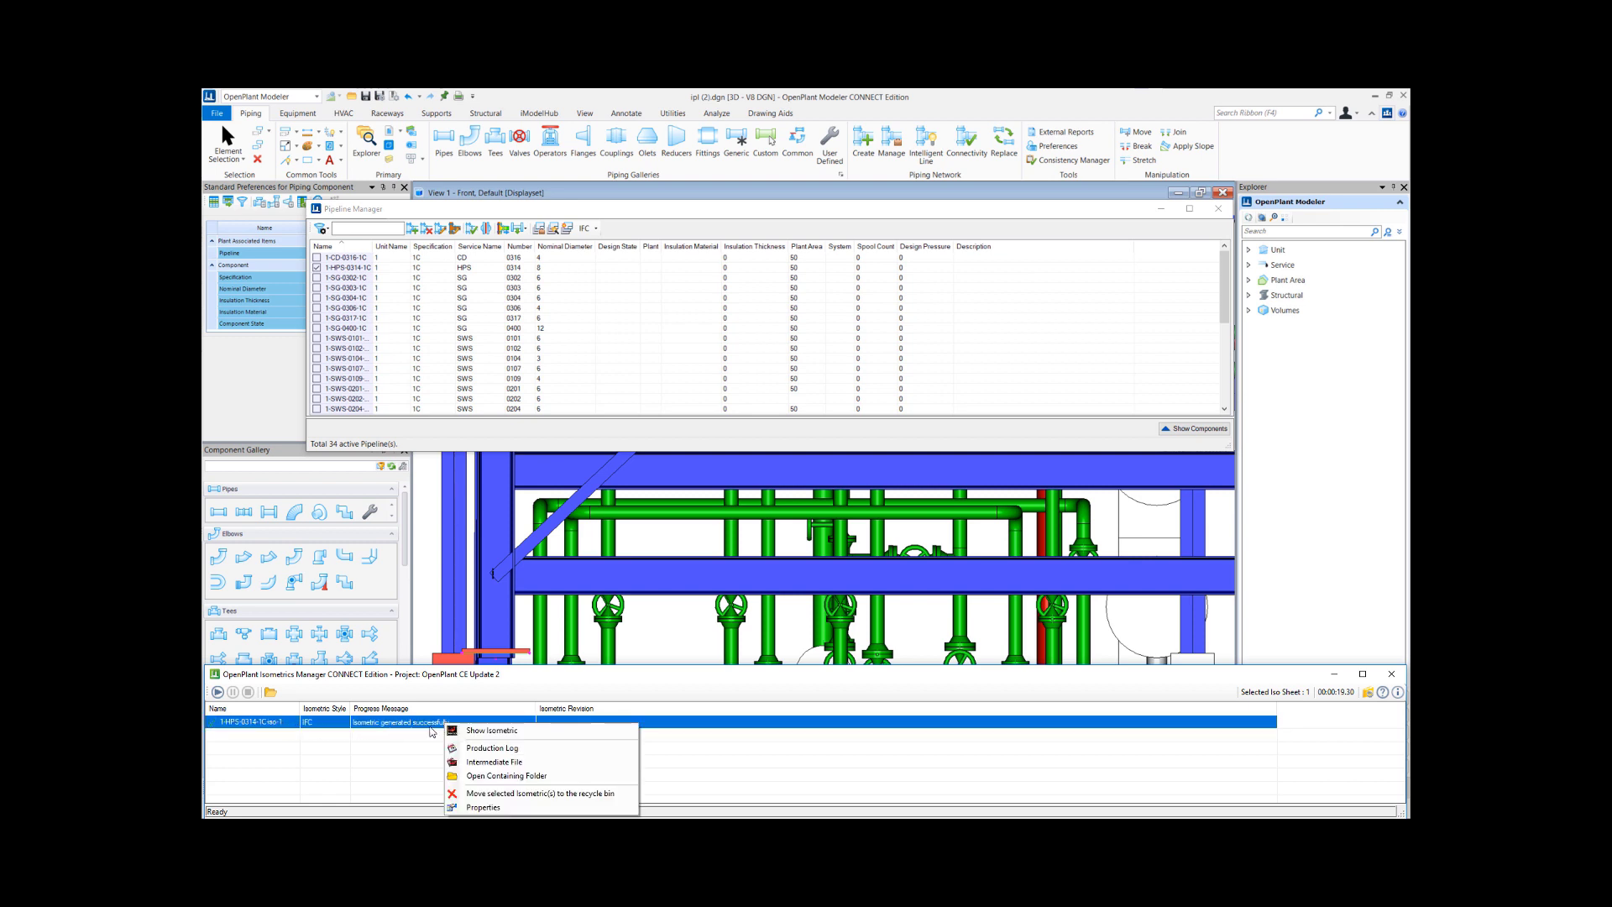
# Open the containing folder and browse dgn, then exports, to 1-HPS-0314-1C-iso-1.pdf.
pyautogui.click(520, 775)
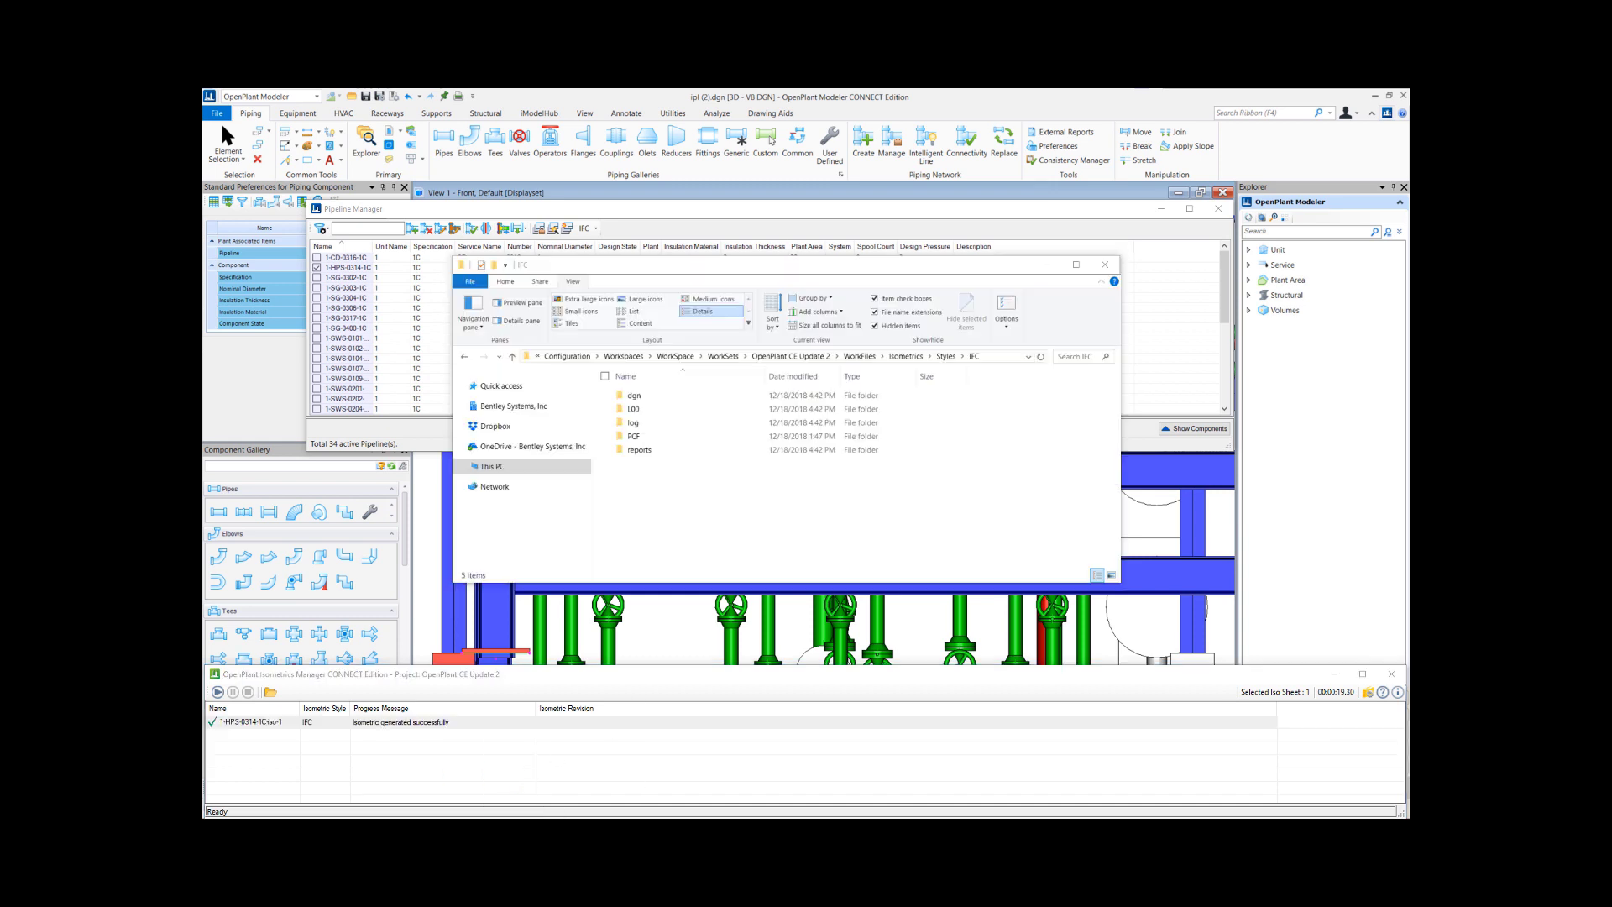
pyautogui.doubleClick(660, 402)
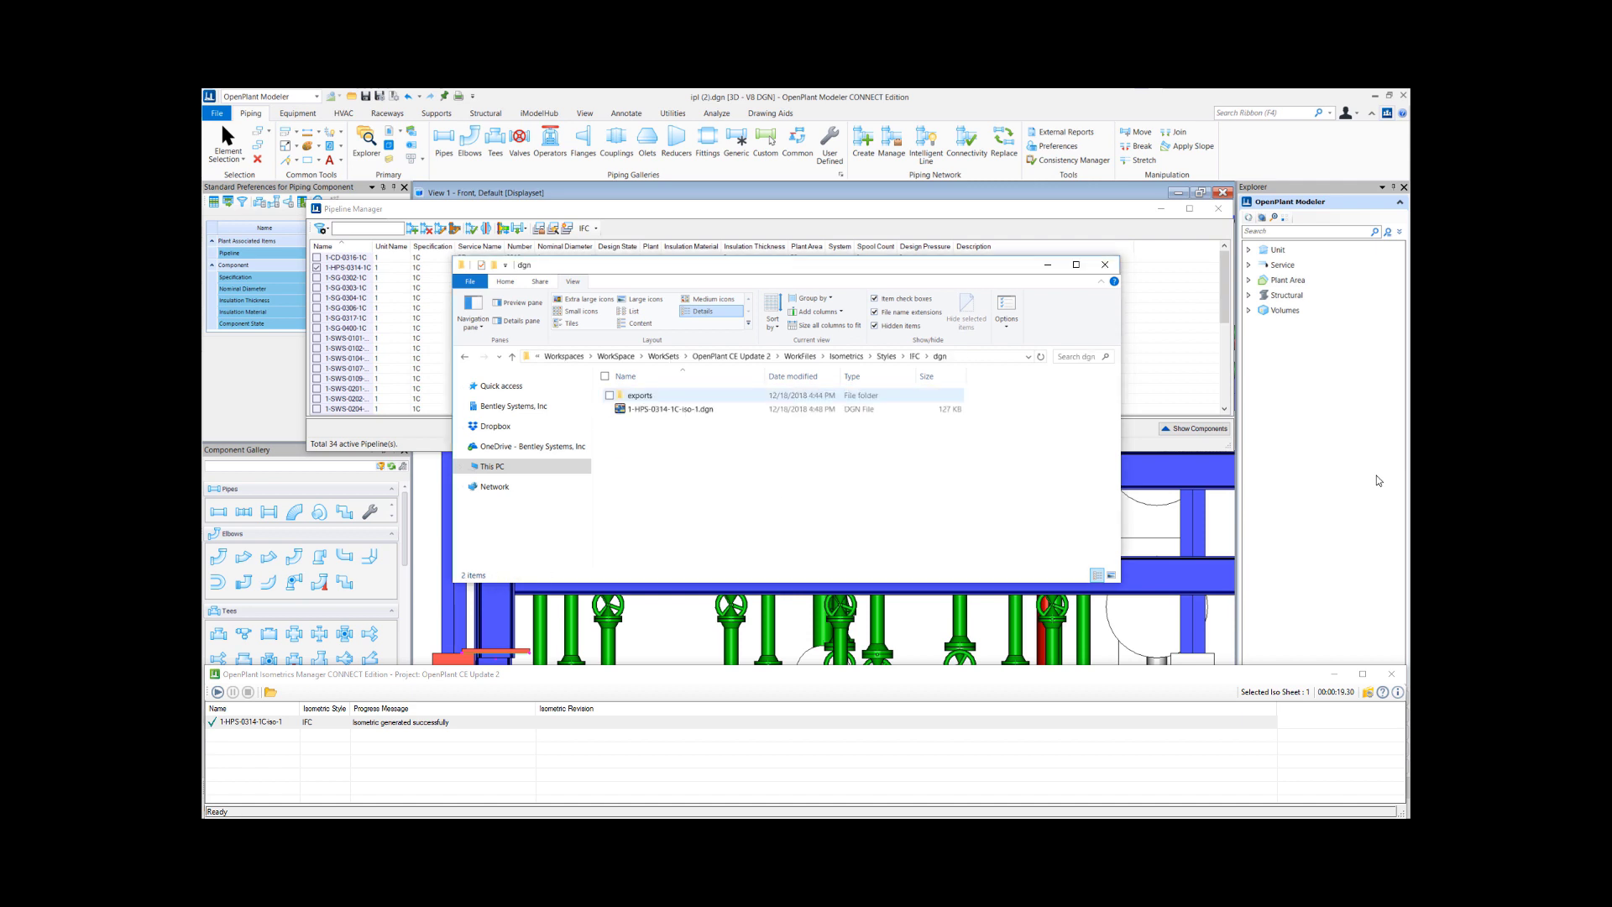
pyautogui.doubleClick(659, 399)
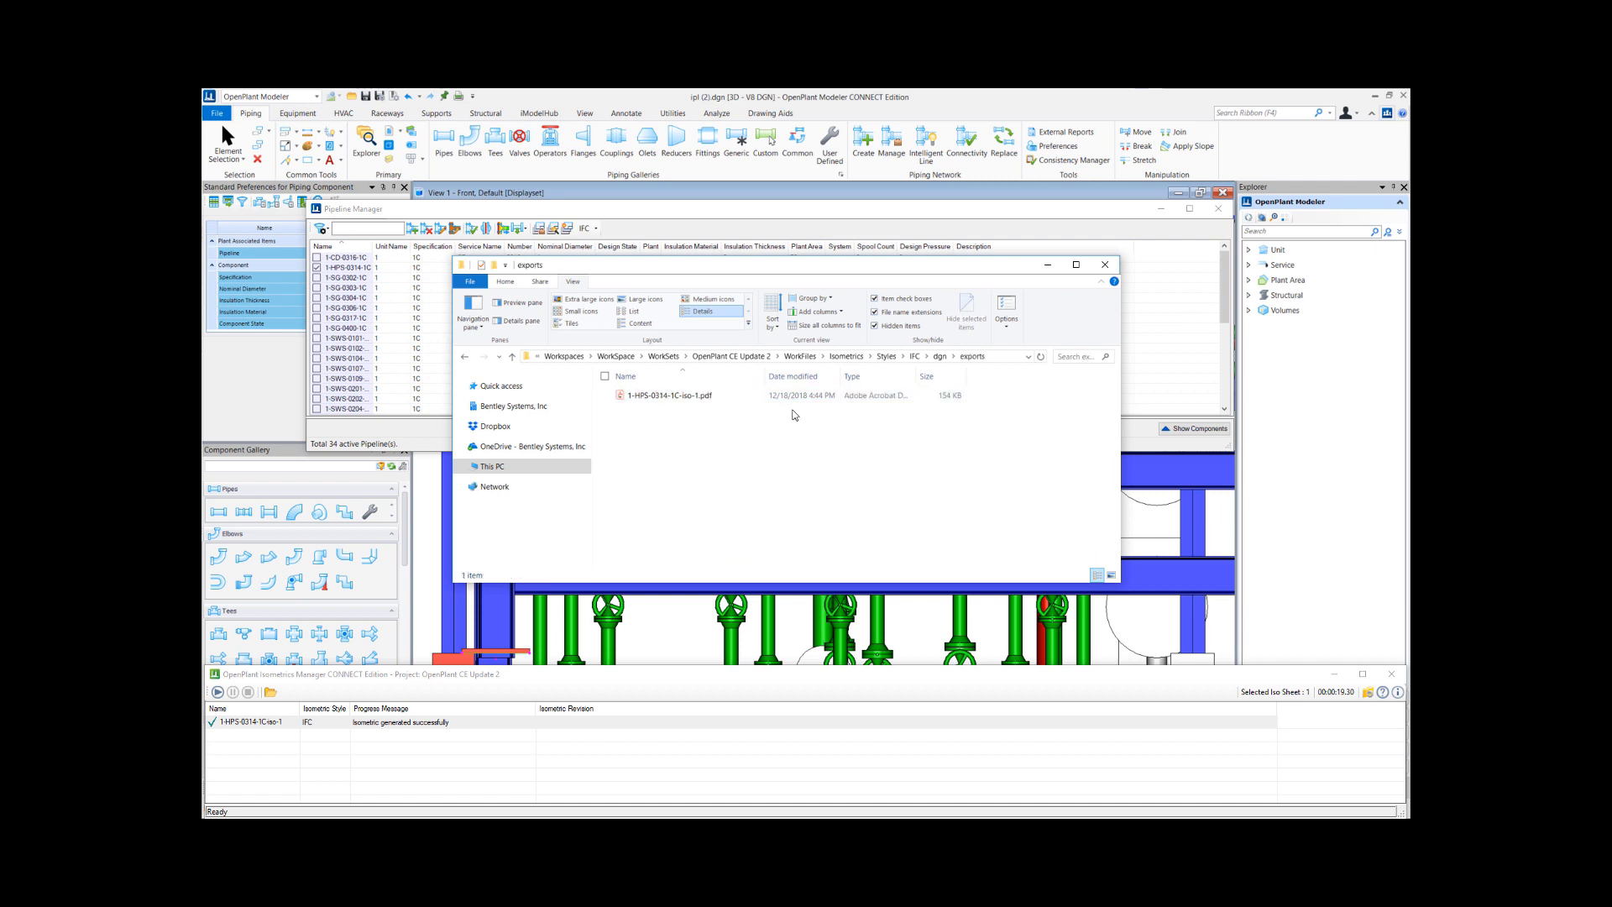
pyautogui.click(687, 400)
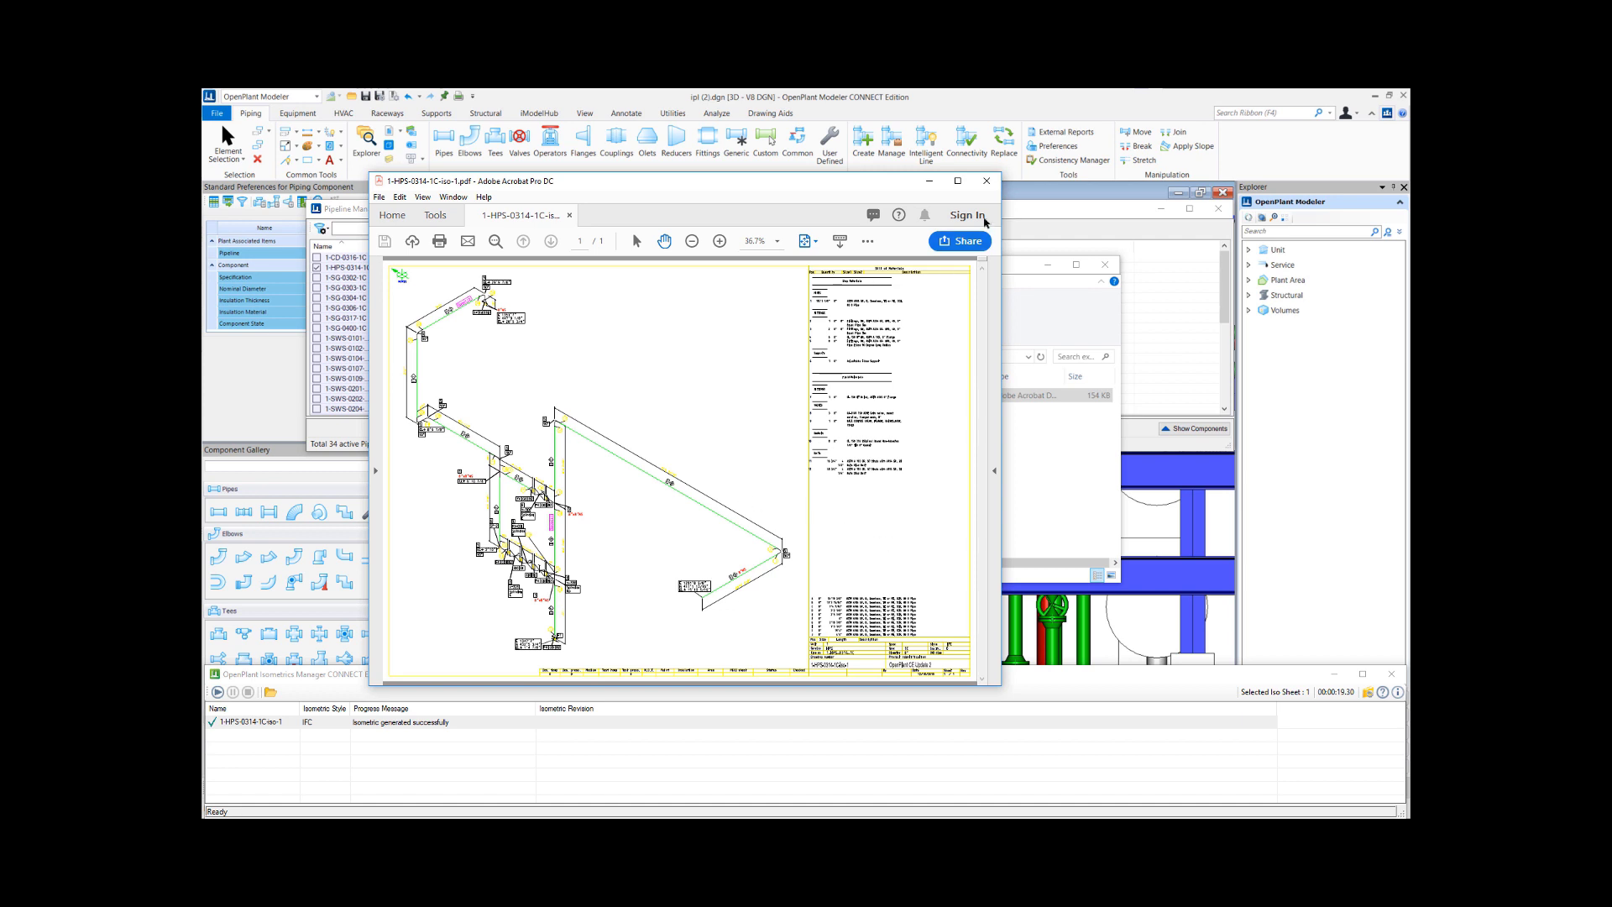
# Close 1-HPS-0314-1C-iso-1.pdf in Adobe Acrobat.
pyautogui.click(993, 187)
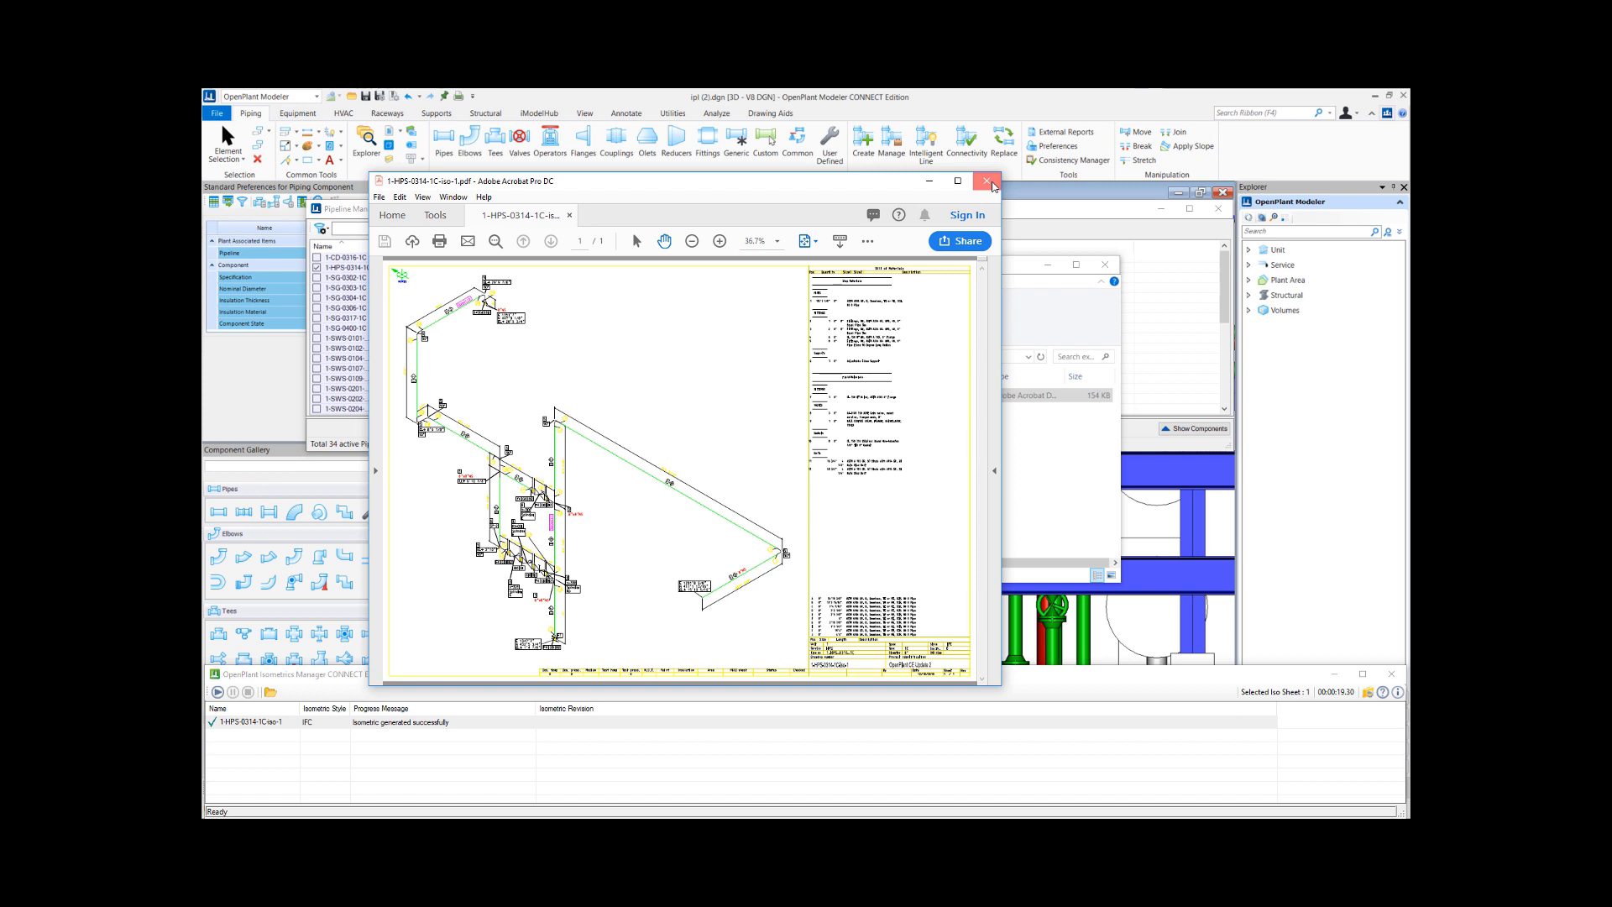
pyautogui.click(990, 184)
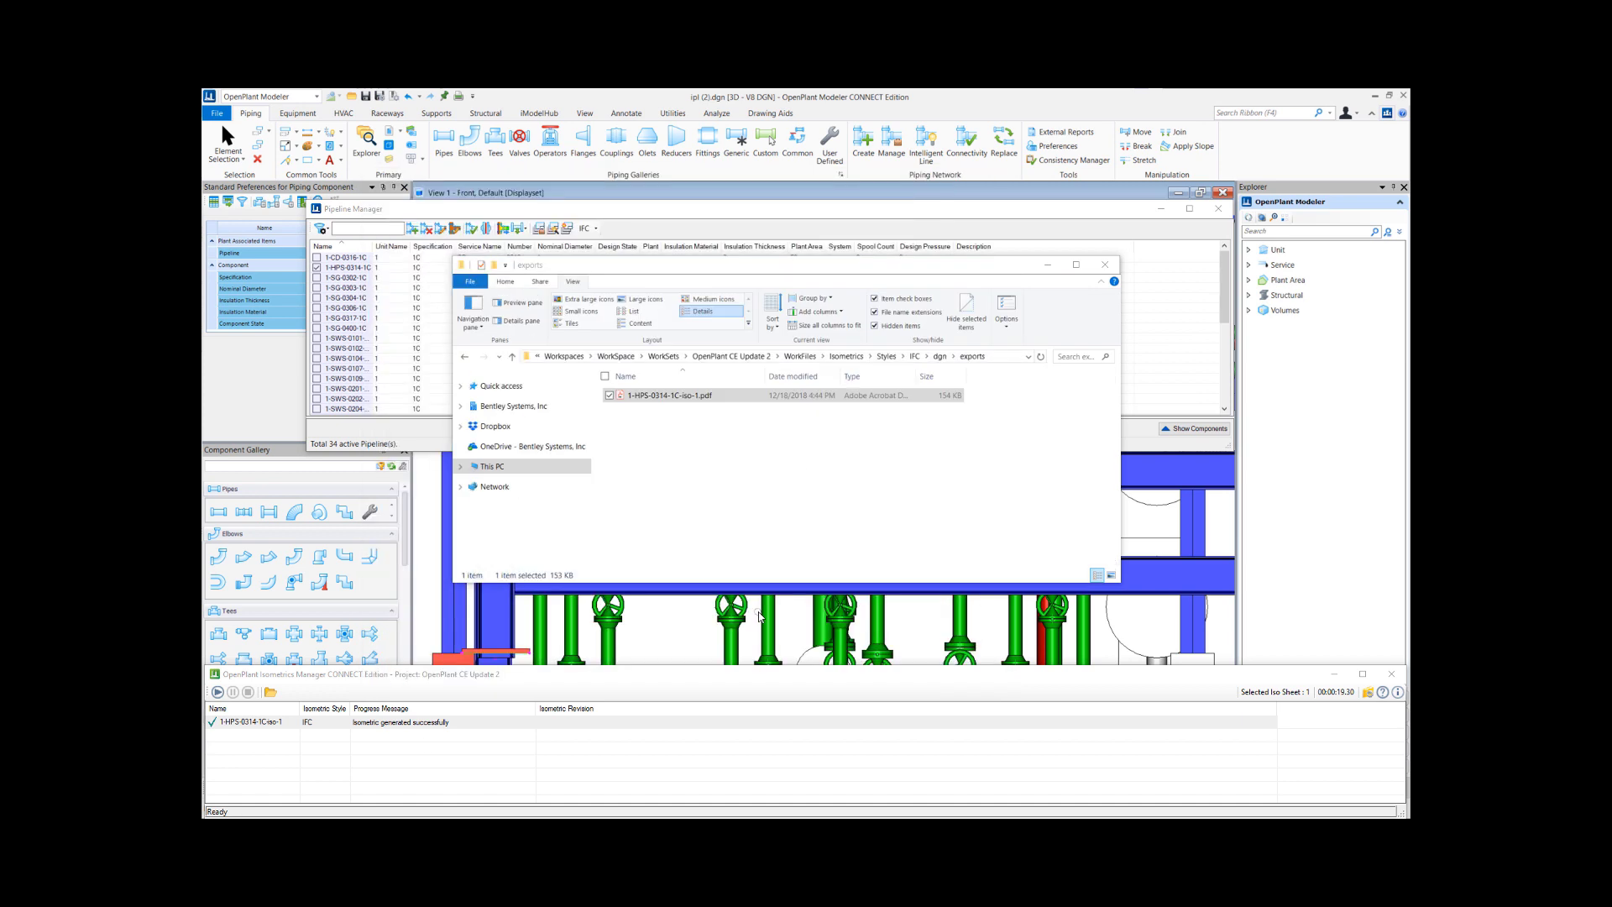
# Select the 1-HPS-0314-1C-iso-1 isometric row and bring up its context menu.
pyautogui.click(424, 720)
pyautogui.rightClick(429, 722)
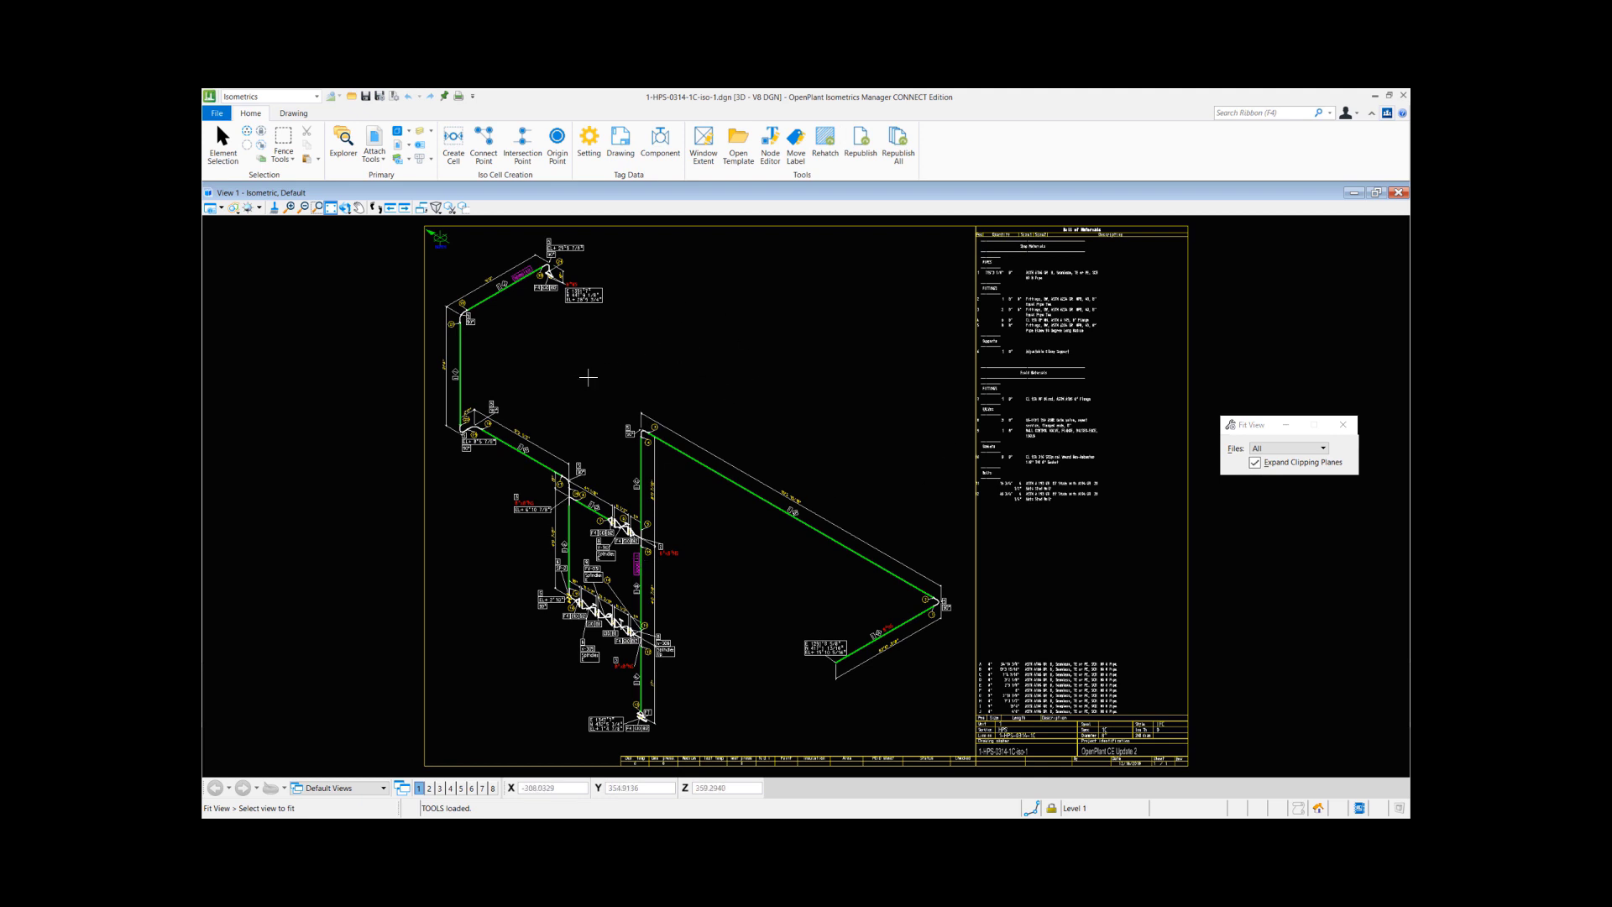
# With Move Label, shift the top-elbow label lower and the bottom-right label further left.
pyautogui.click(796, 143)
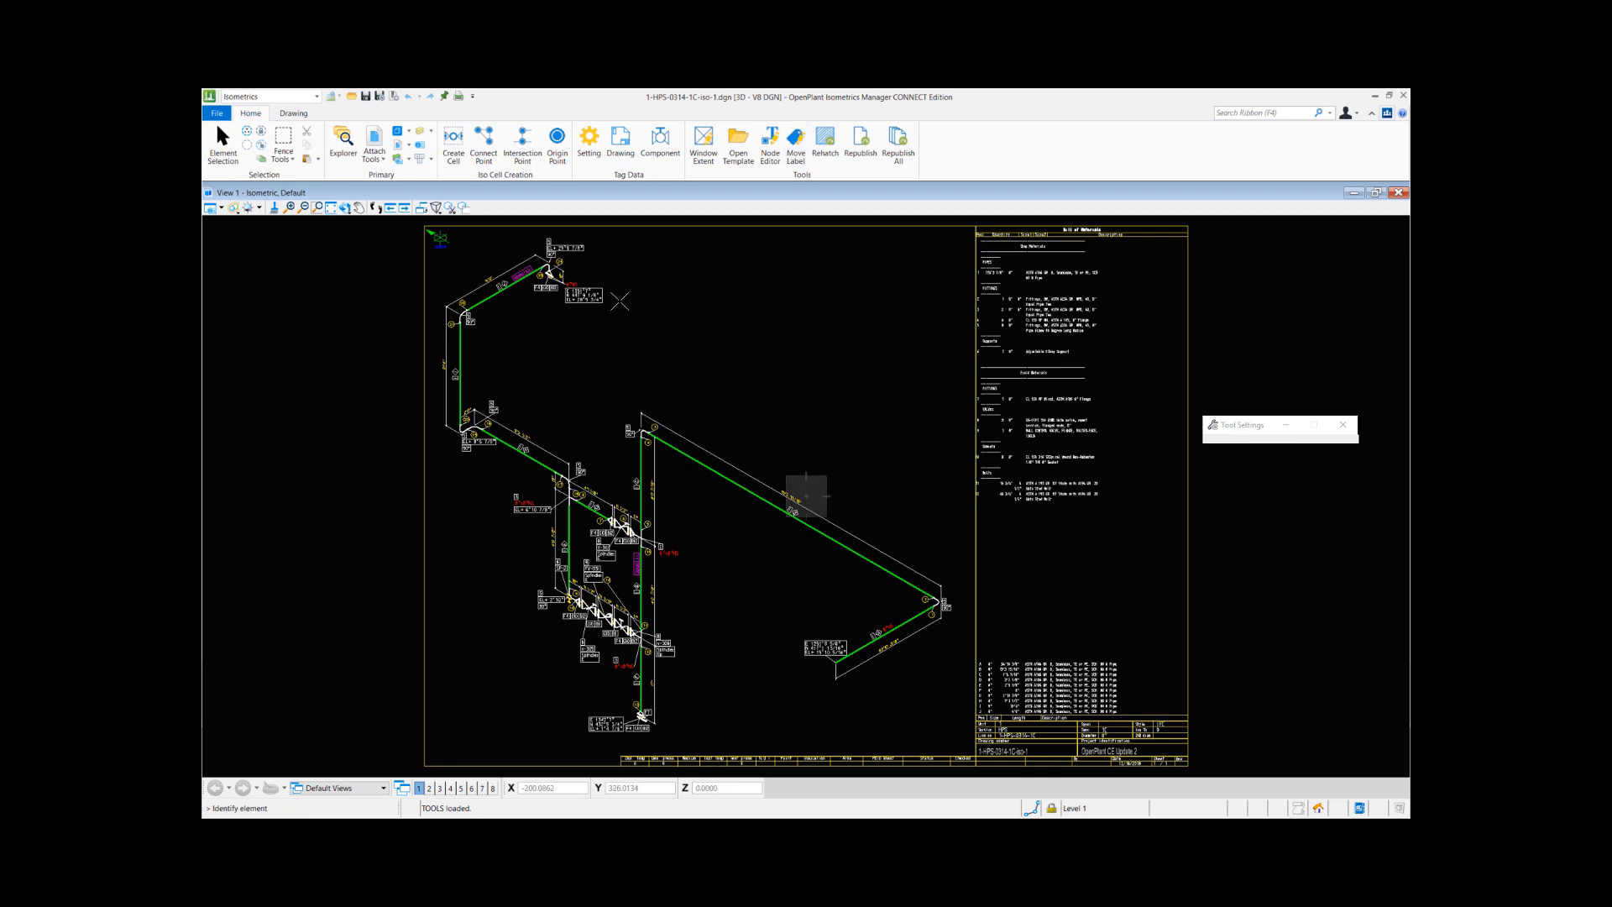
pyautogui.click(585, 295)
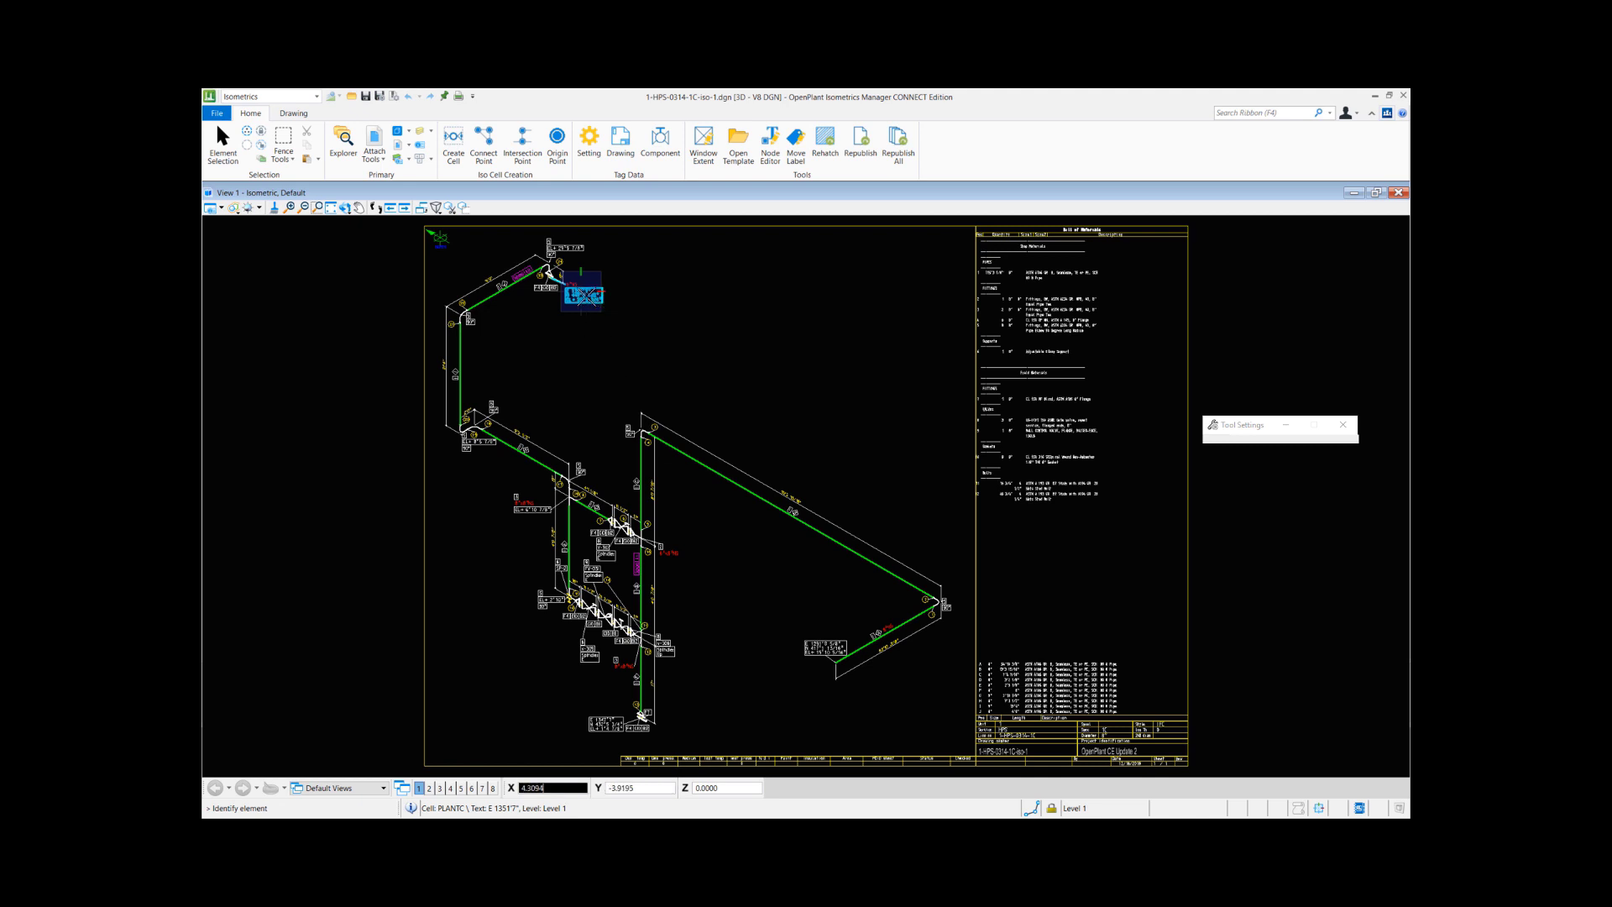
pyautogui.click(583, 384)
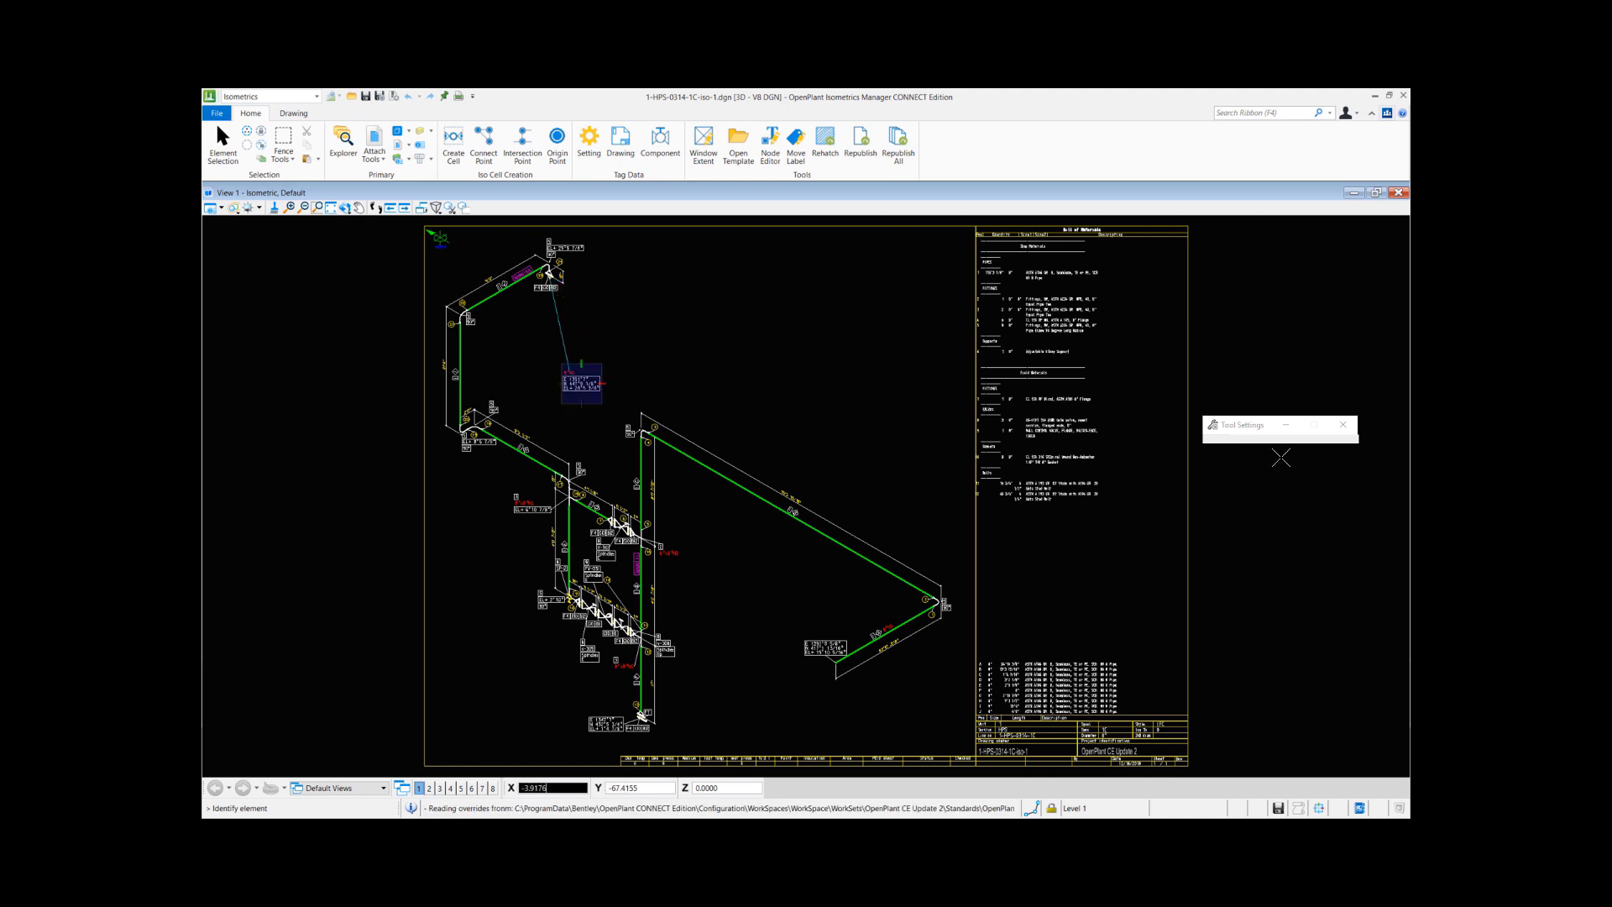
pyautogui.click(826, 649)
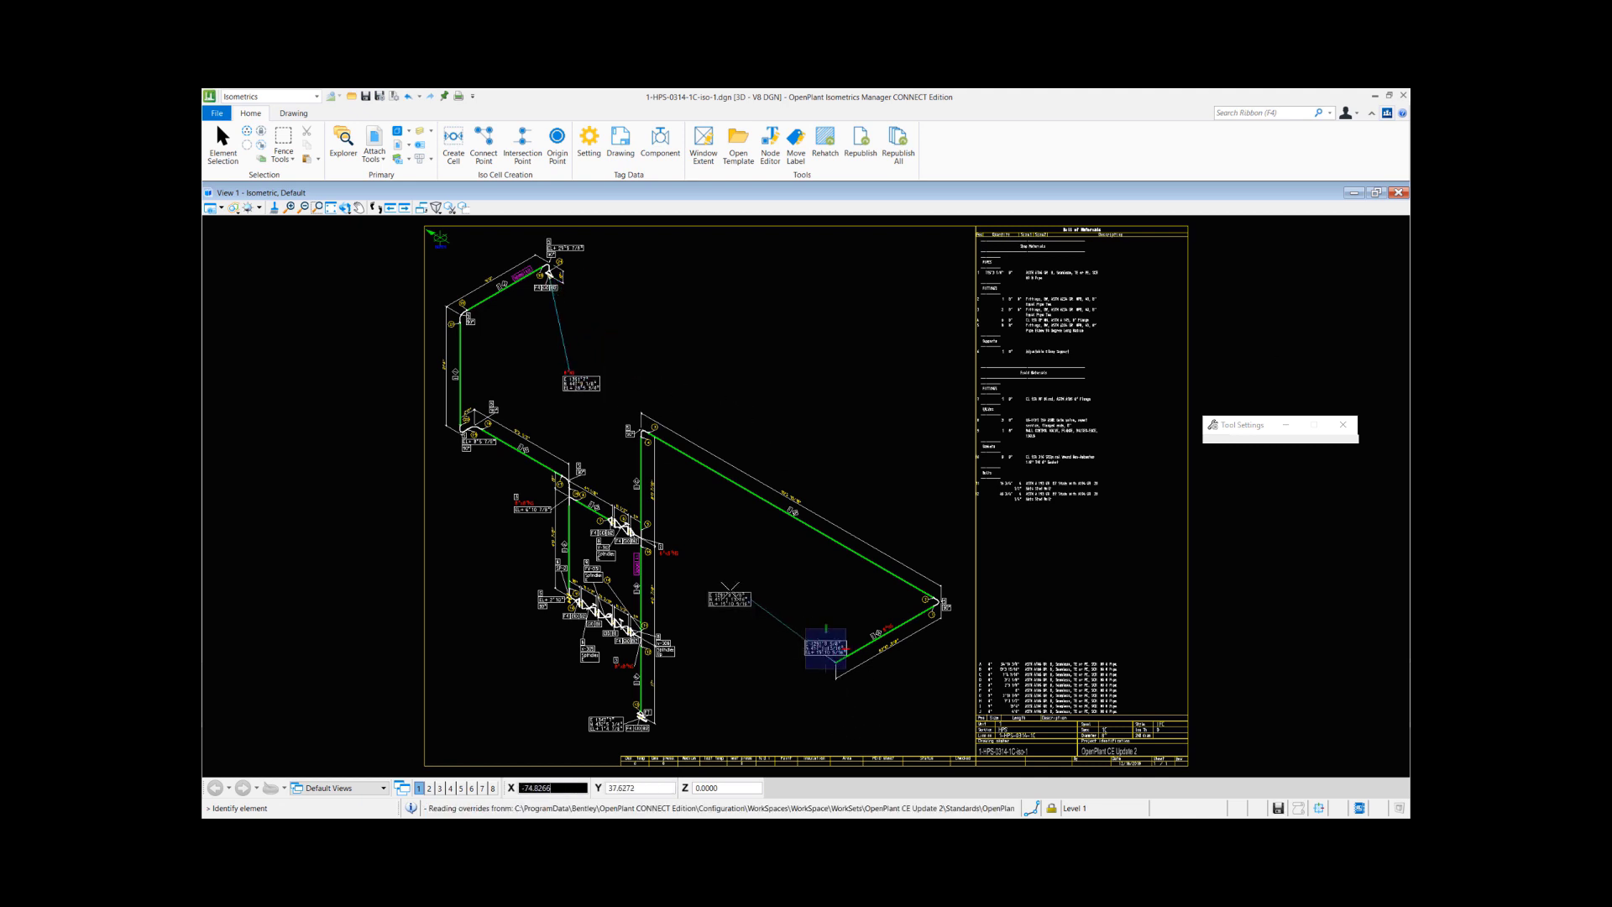
pyautogui.click(731, 670)
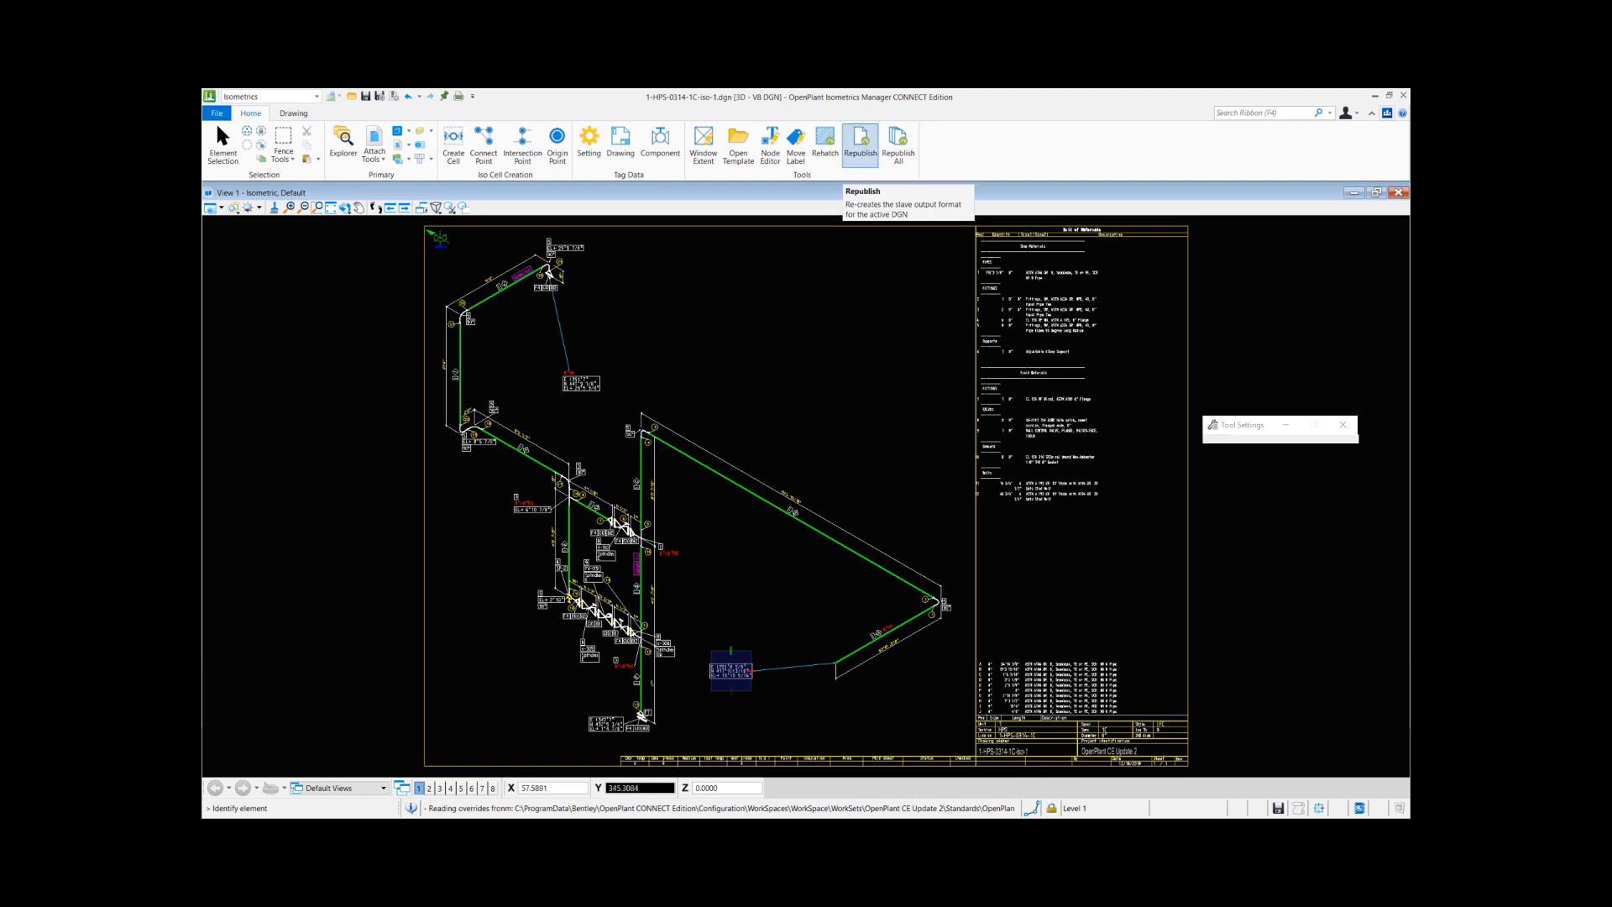
# Republish the edited isometric to refresh 1-HPS-0314-1C-iso-1.pdf.
pyautogui.click(864, 144)
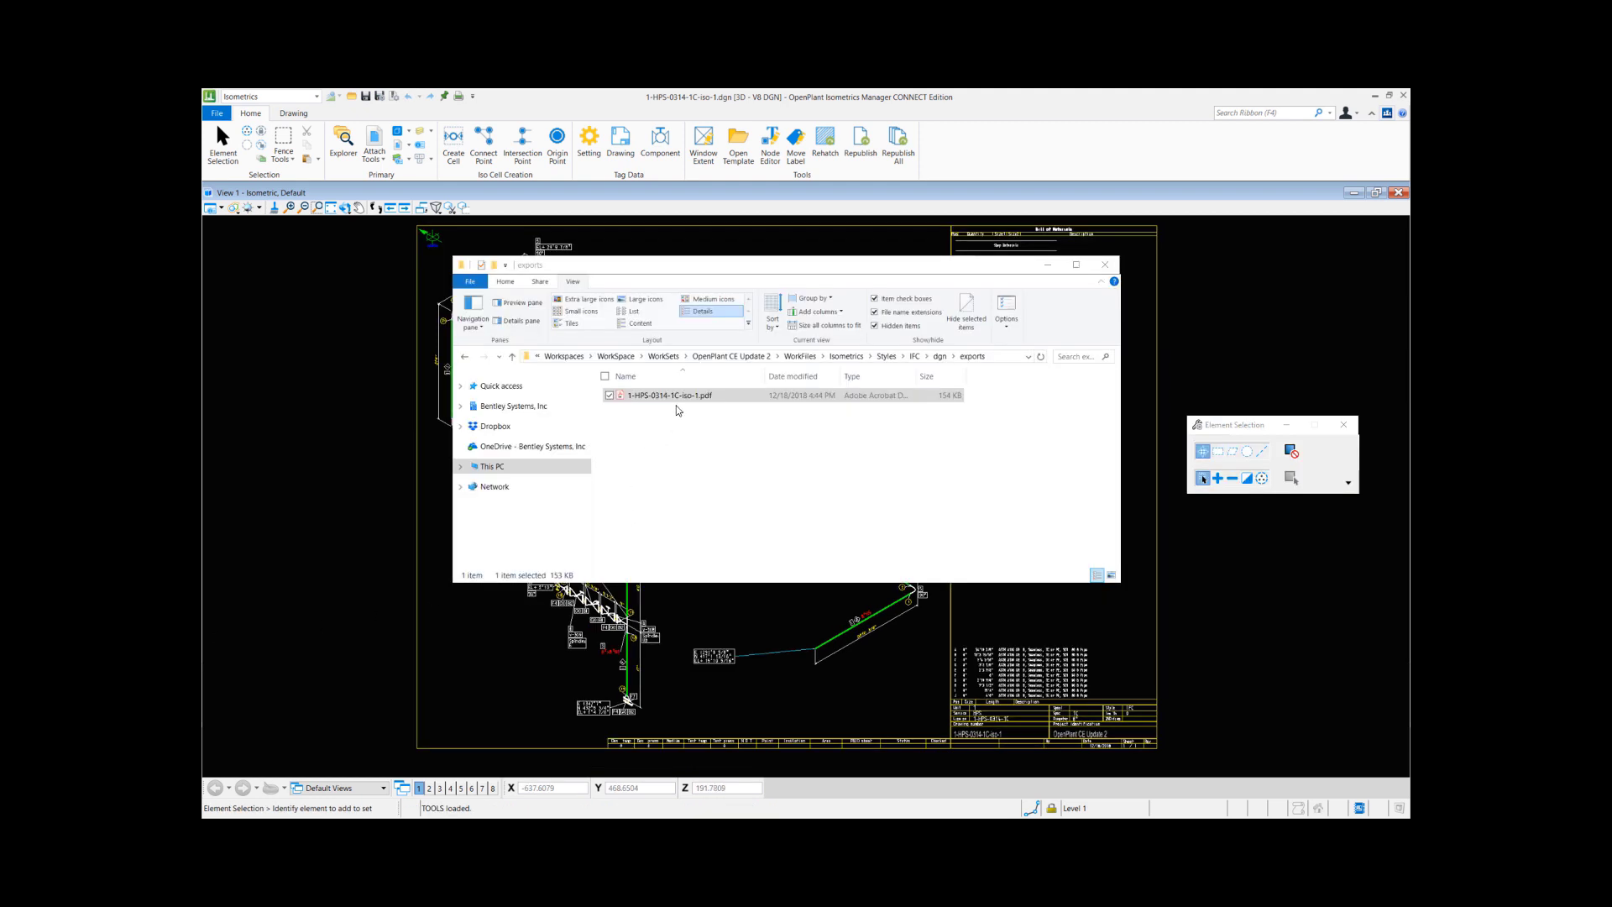
# Open the republished isometric PDF in Acrobat, check the relocated labels full screen, then close it.
pyautogui.doubleClick(680, 403)
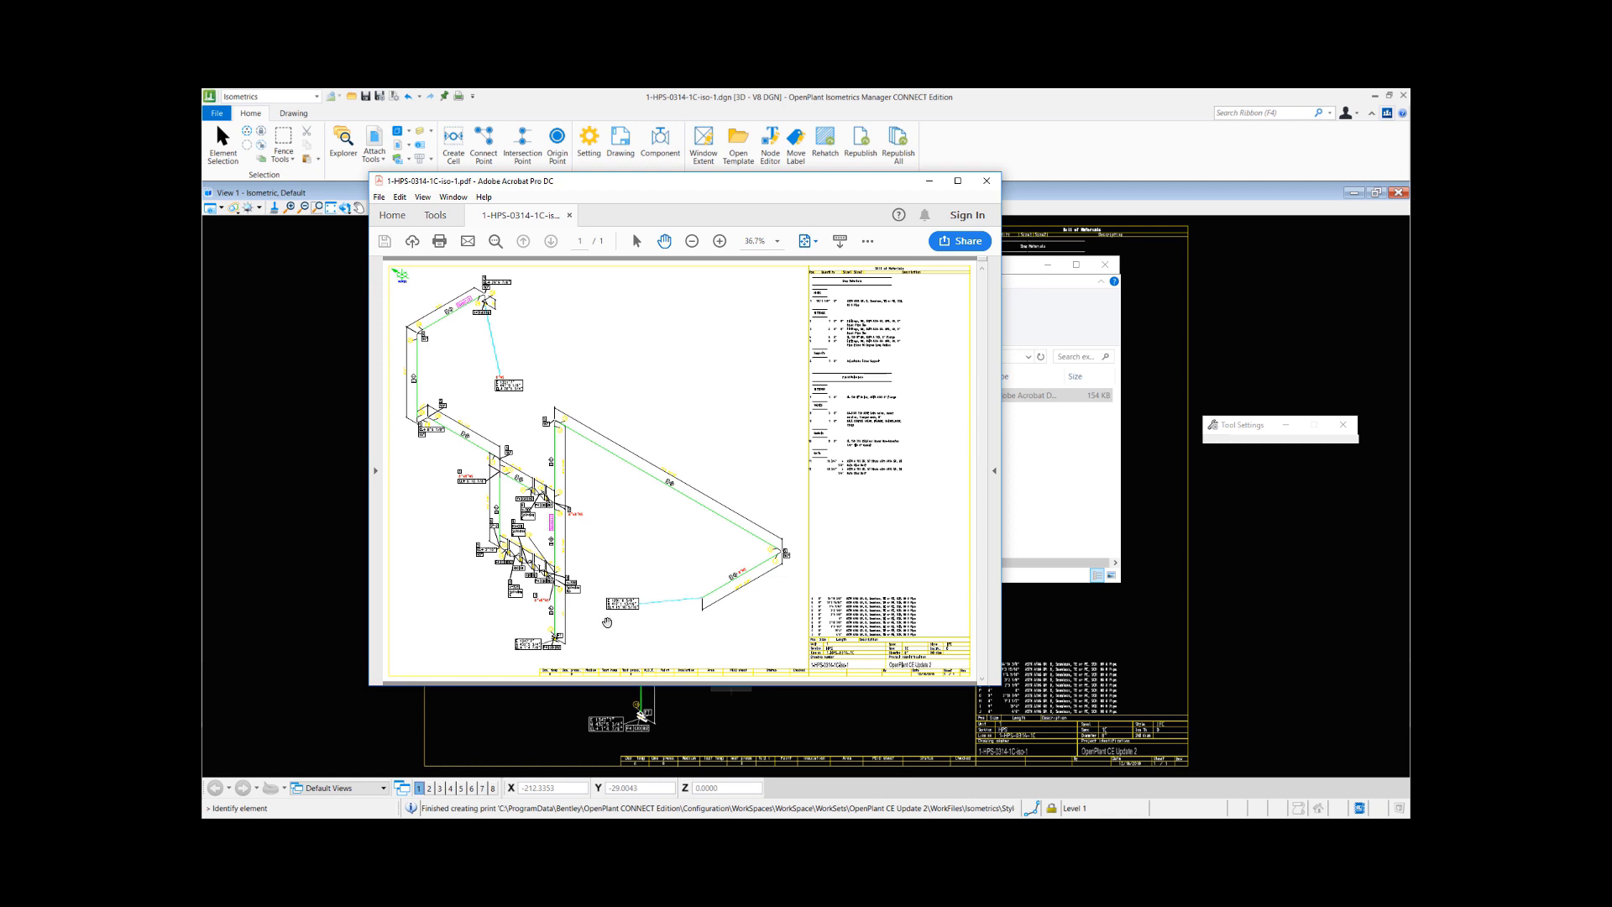
pyautogui.click(957, 180)
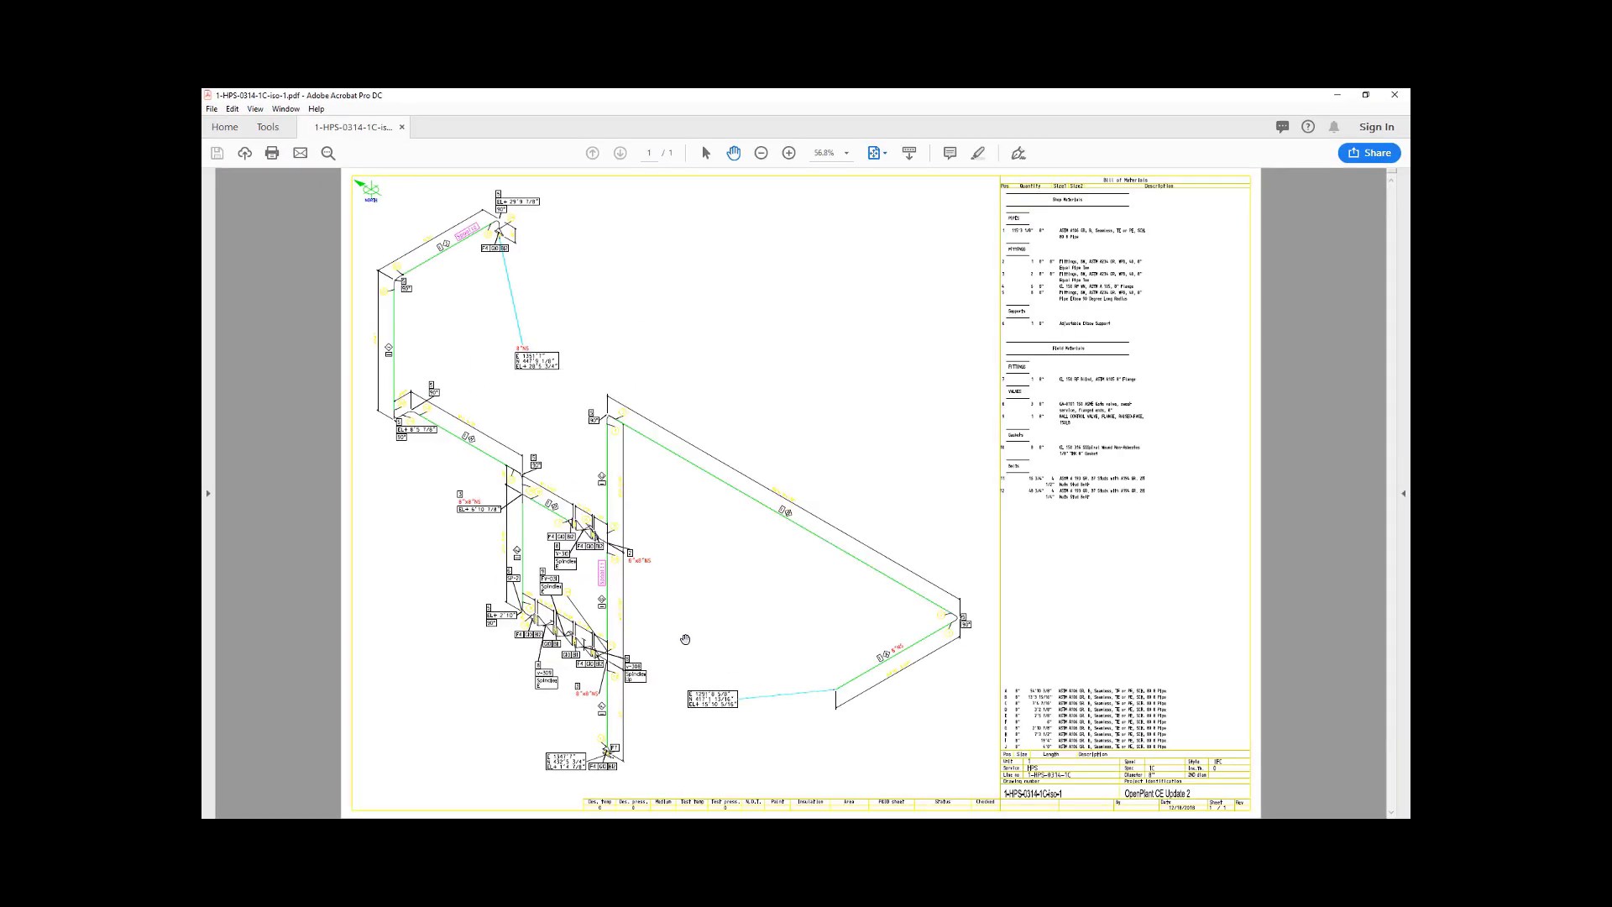
pyautogui.click(1395, 95)
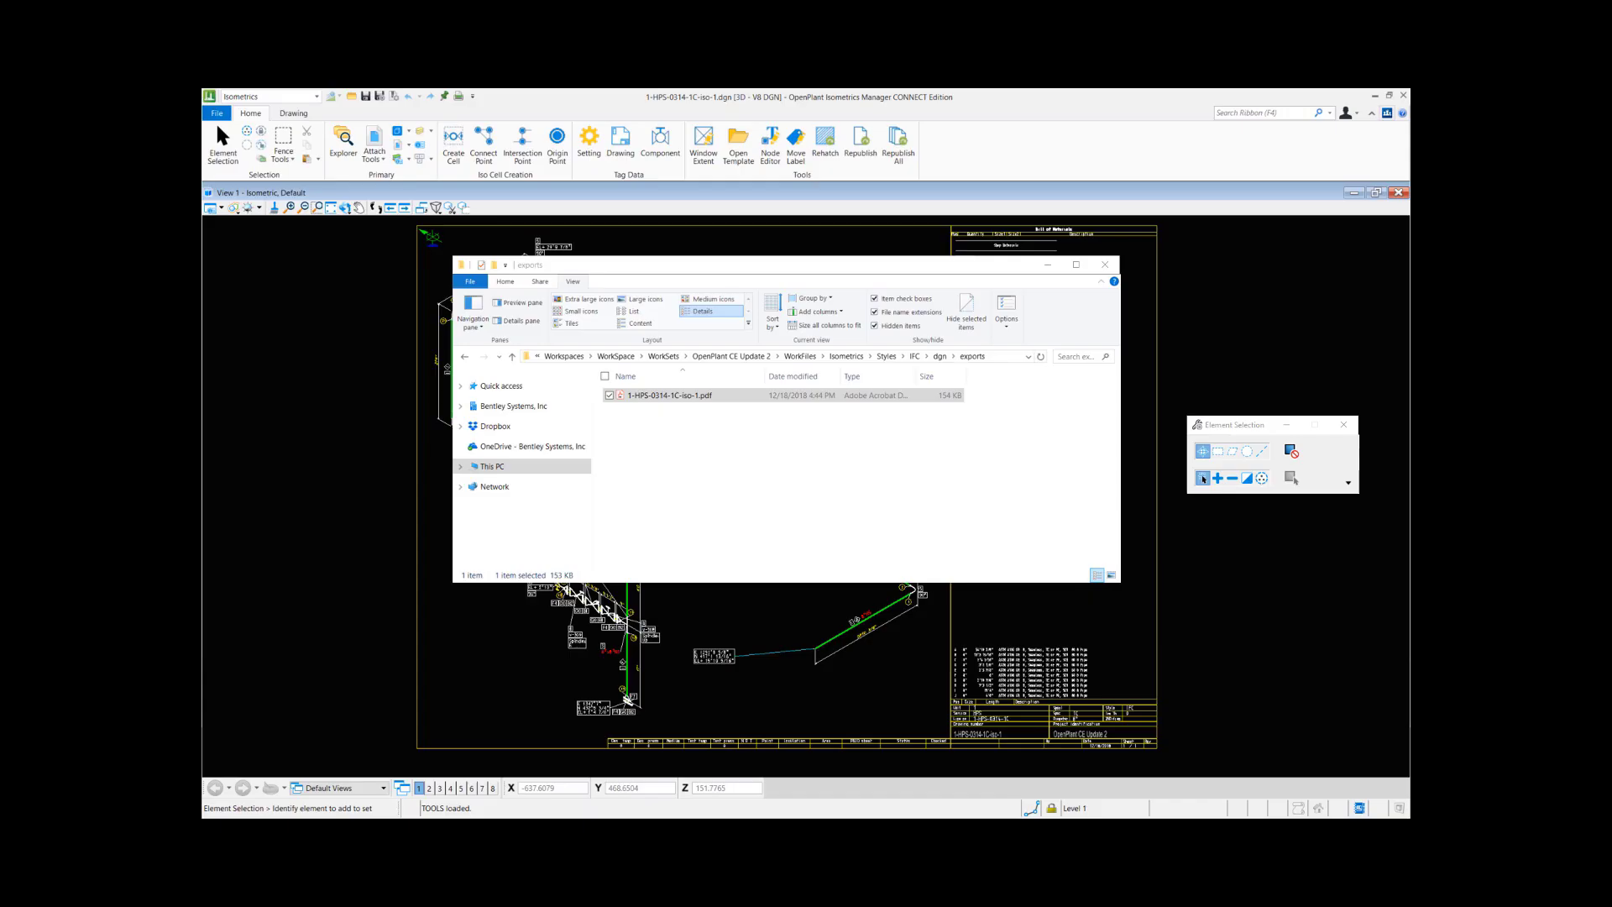
# Bring the isometric forward and open its Print dialog (Bentley PDF driver, ISO A2 landscape), moved aside.
pyautogui.click(326, 624)
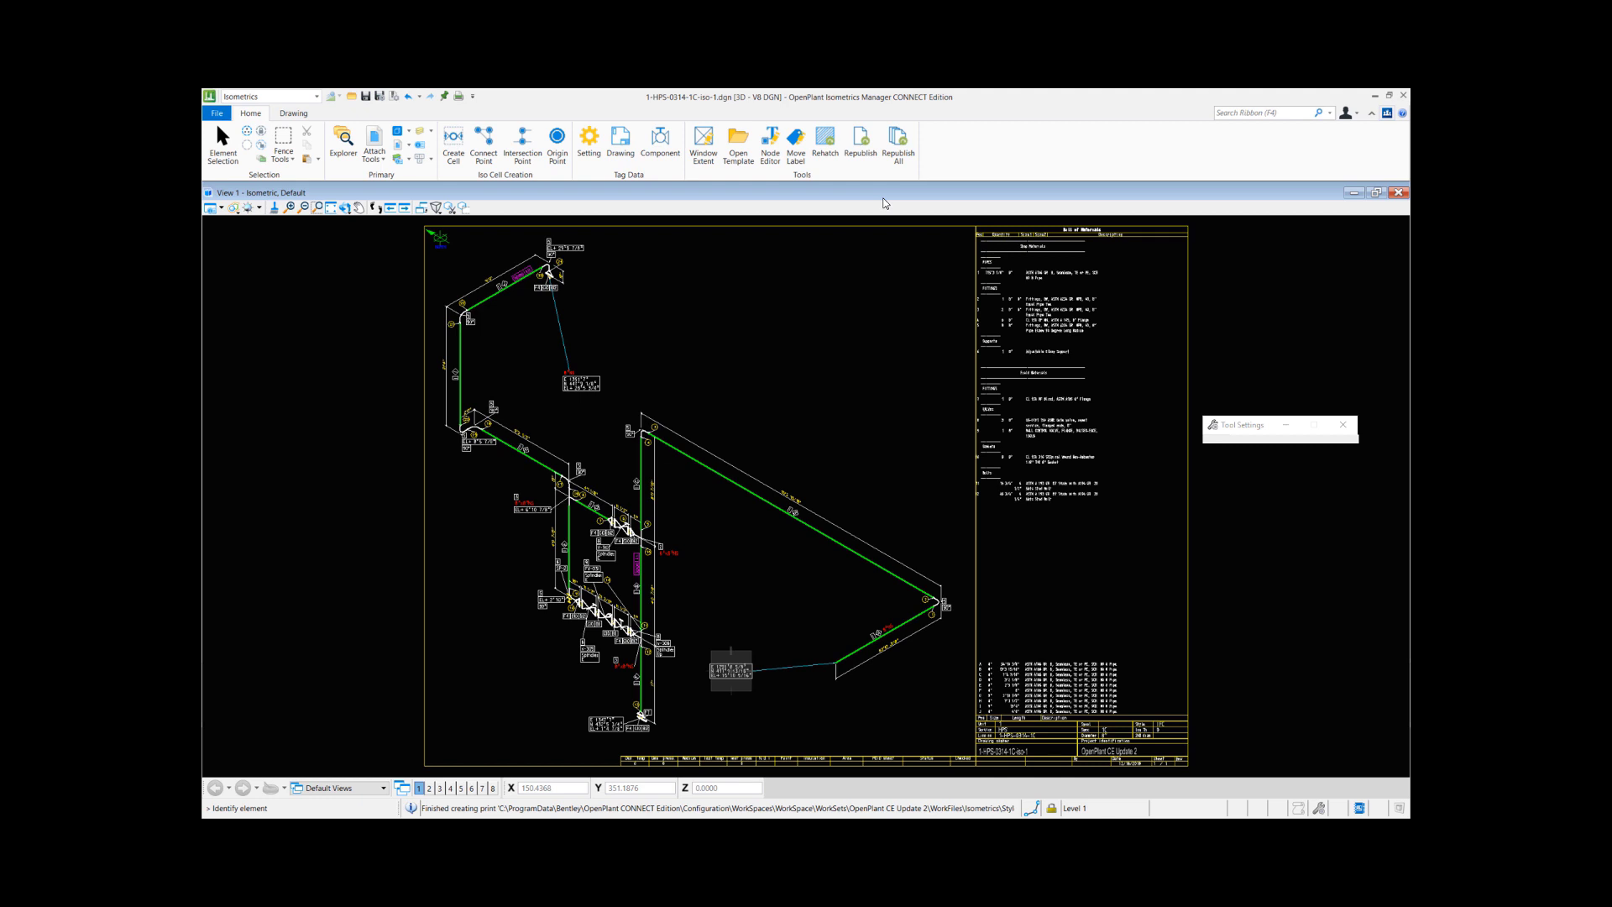
pyautogui.hotkey('ctrl', 'p')
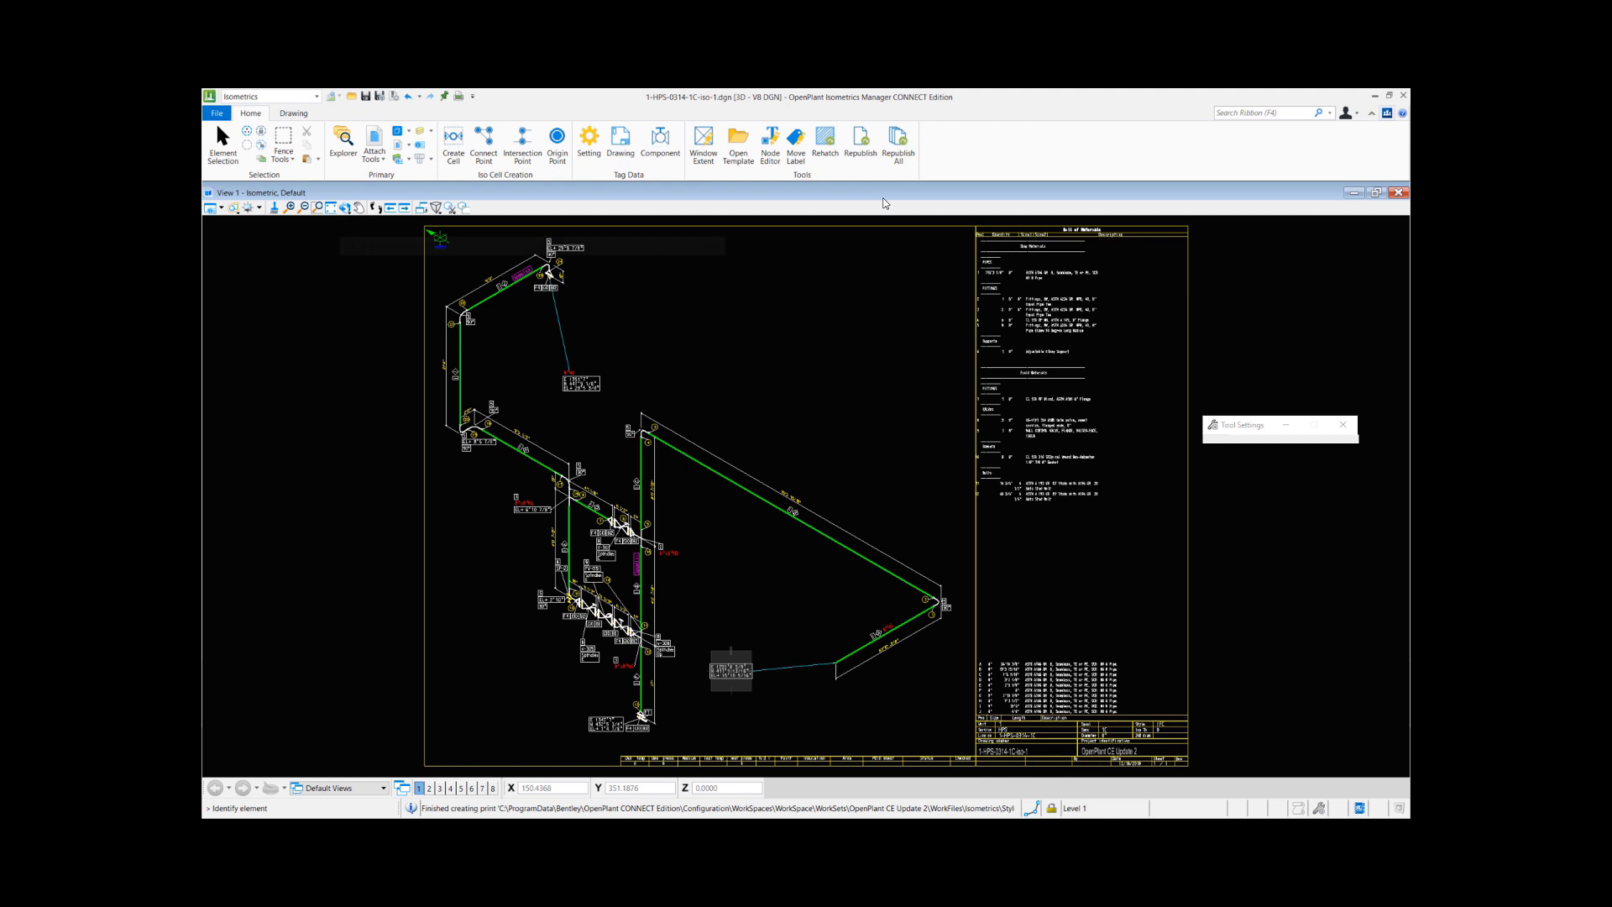
pyautogui.moveTo(538, 240); pyautogui.dragTo(454, 225)
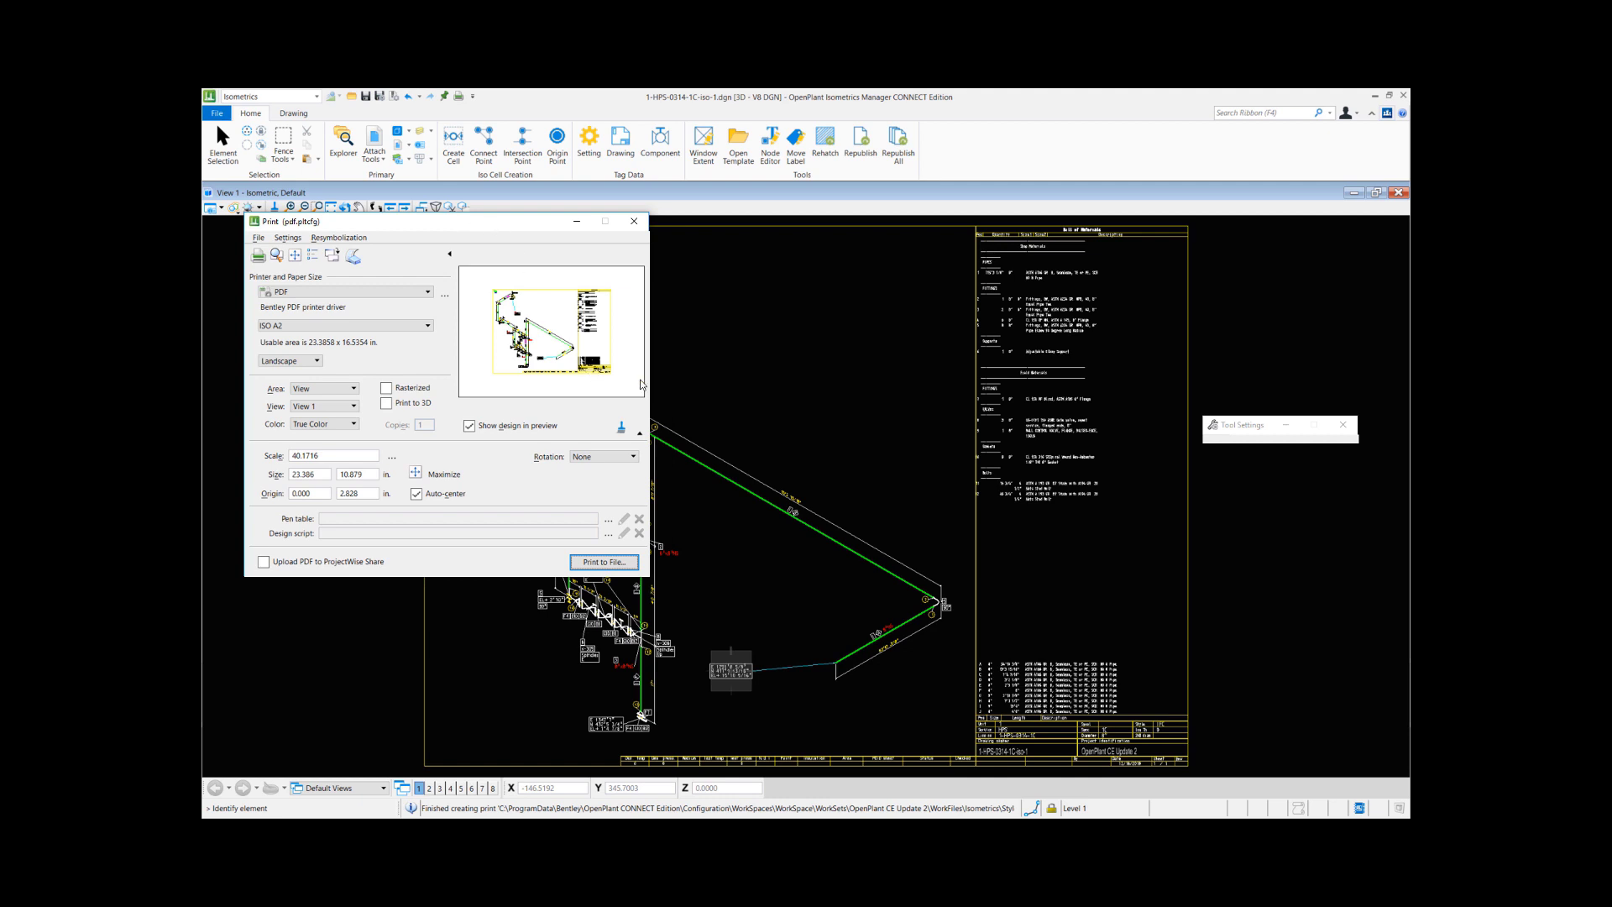
# Run the key-in 'print colormode grayscale' so the print preview turns gray.
pyautogui.click(430, 158)
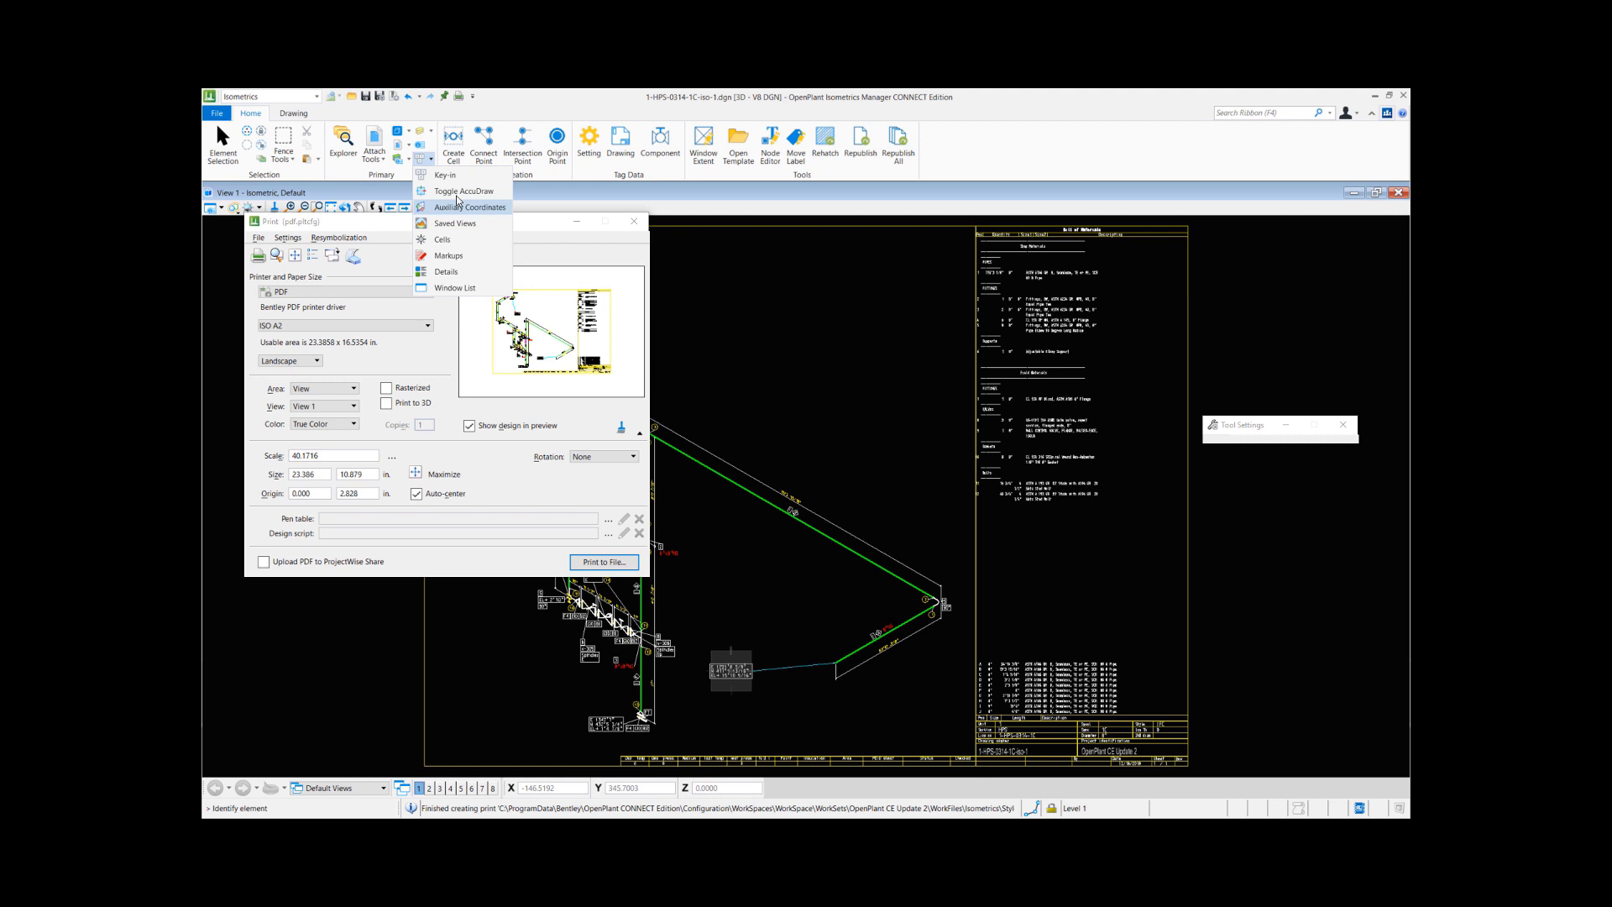
pyautogui.click(453, 176)
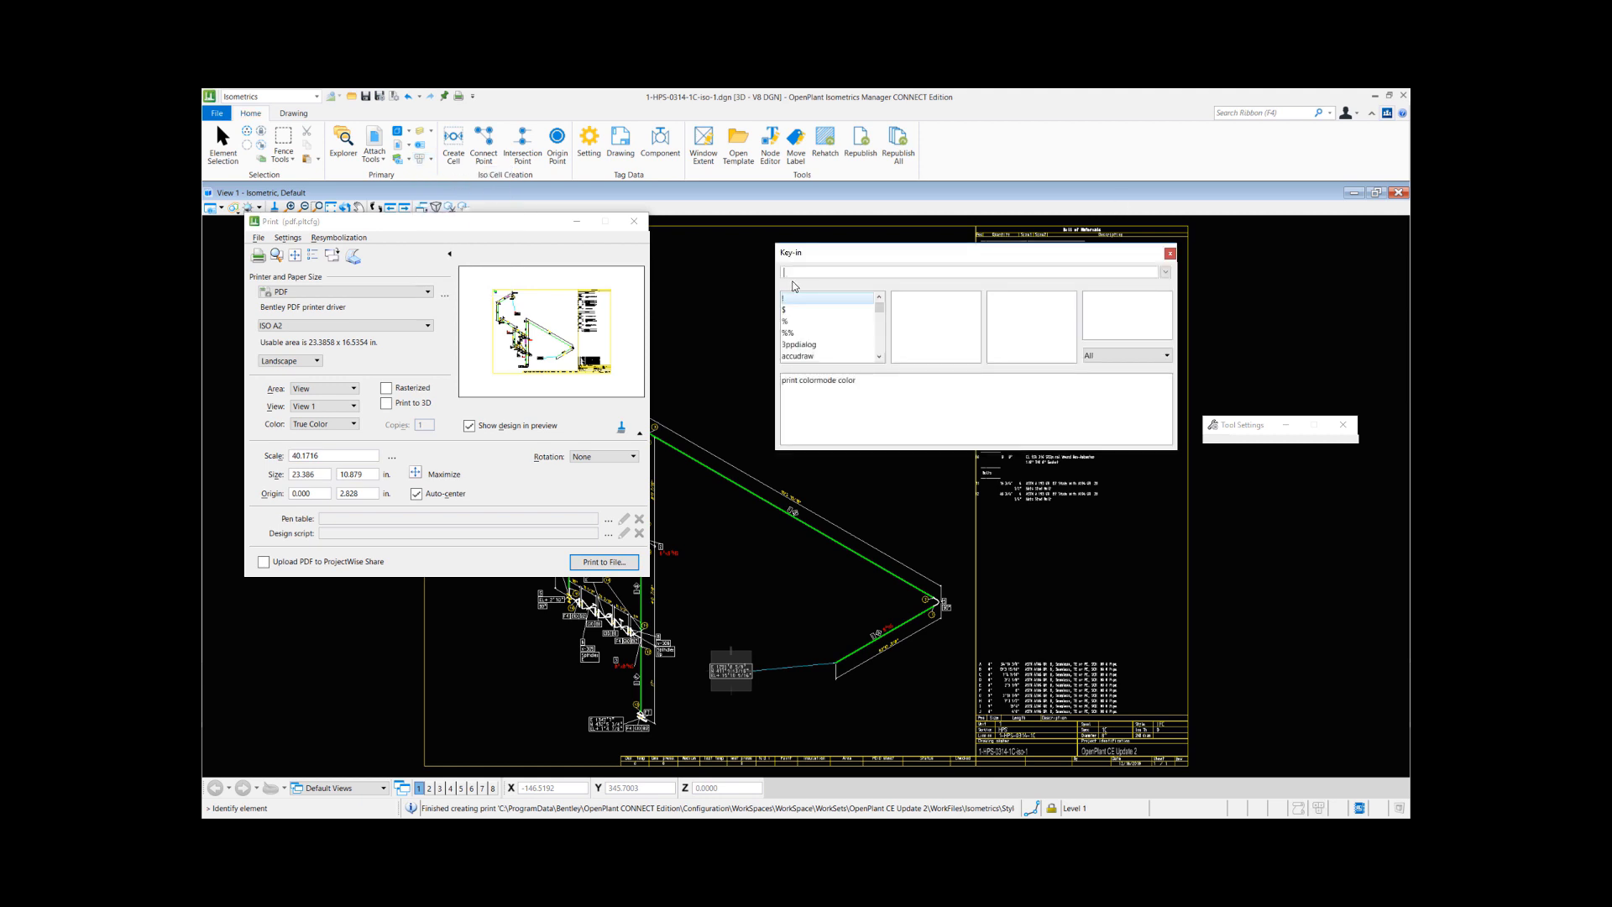
pyautogui.write('print')
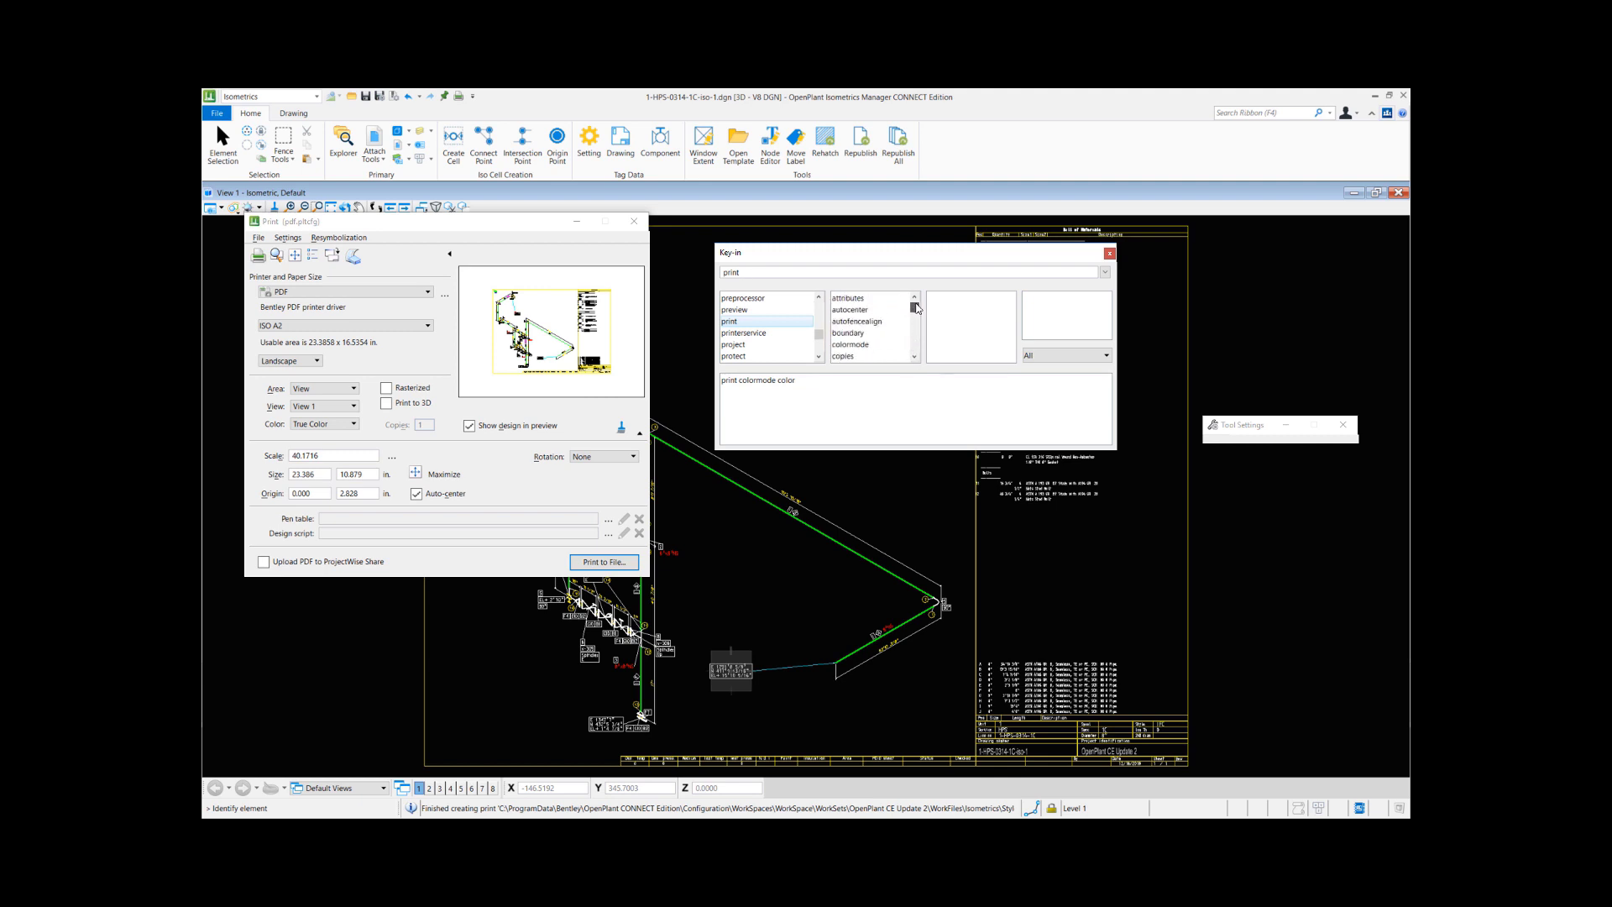
pyautogui.click(854, 310)
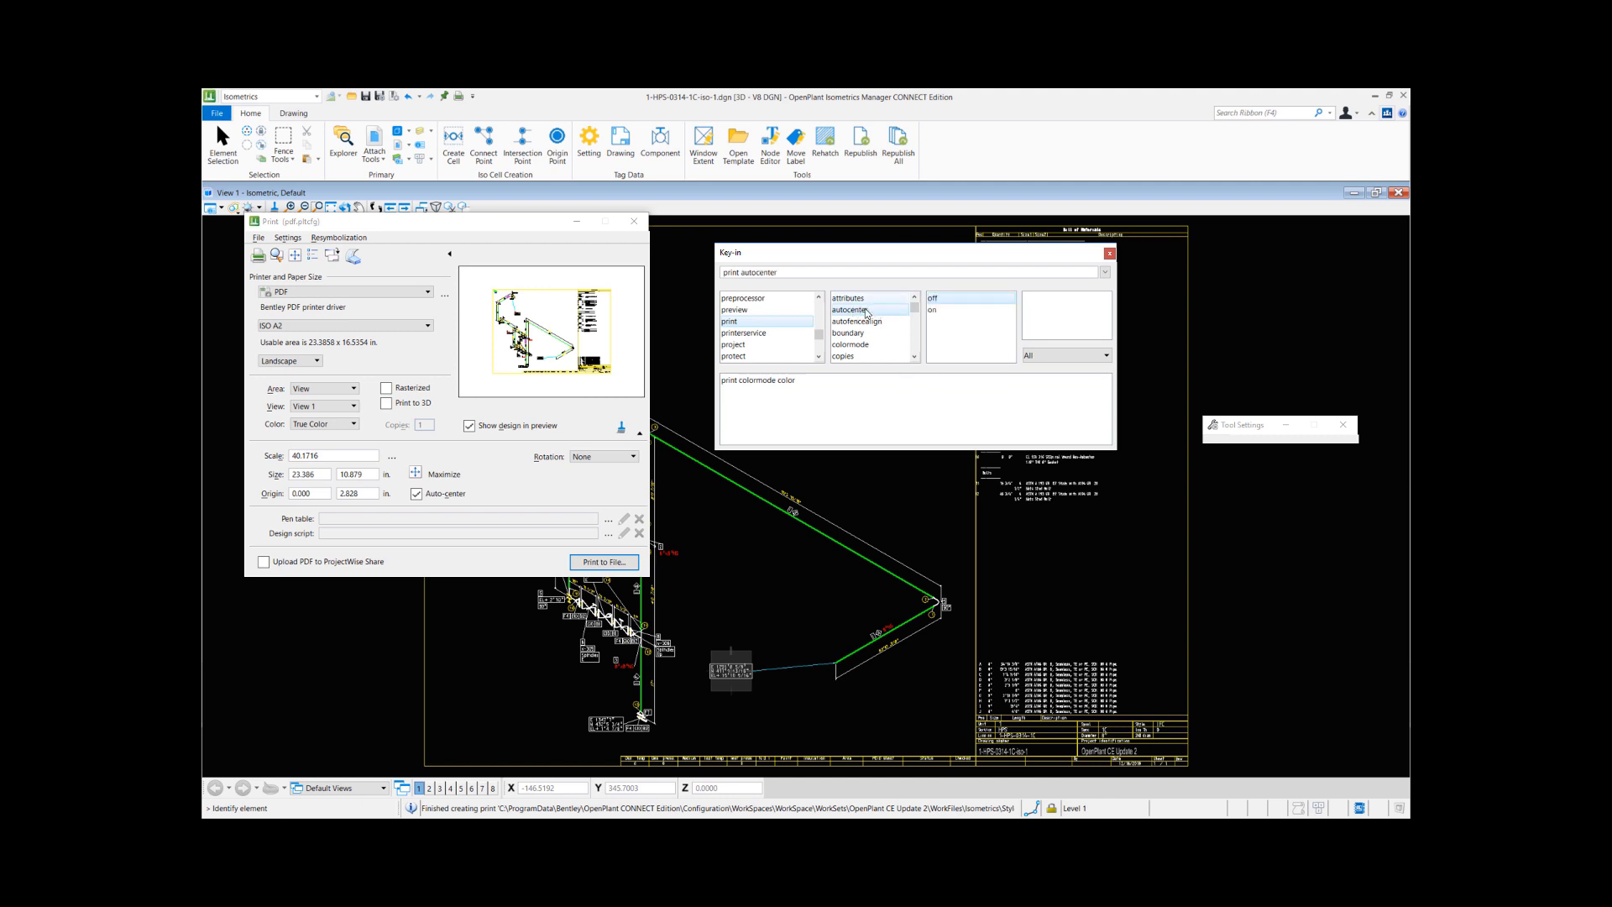
pyautogui.click(851, 344)
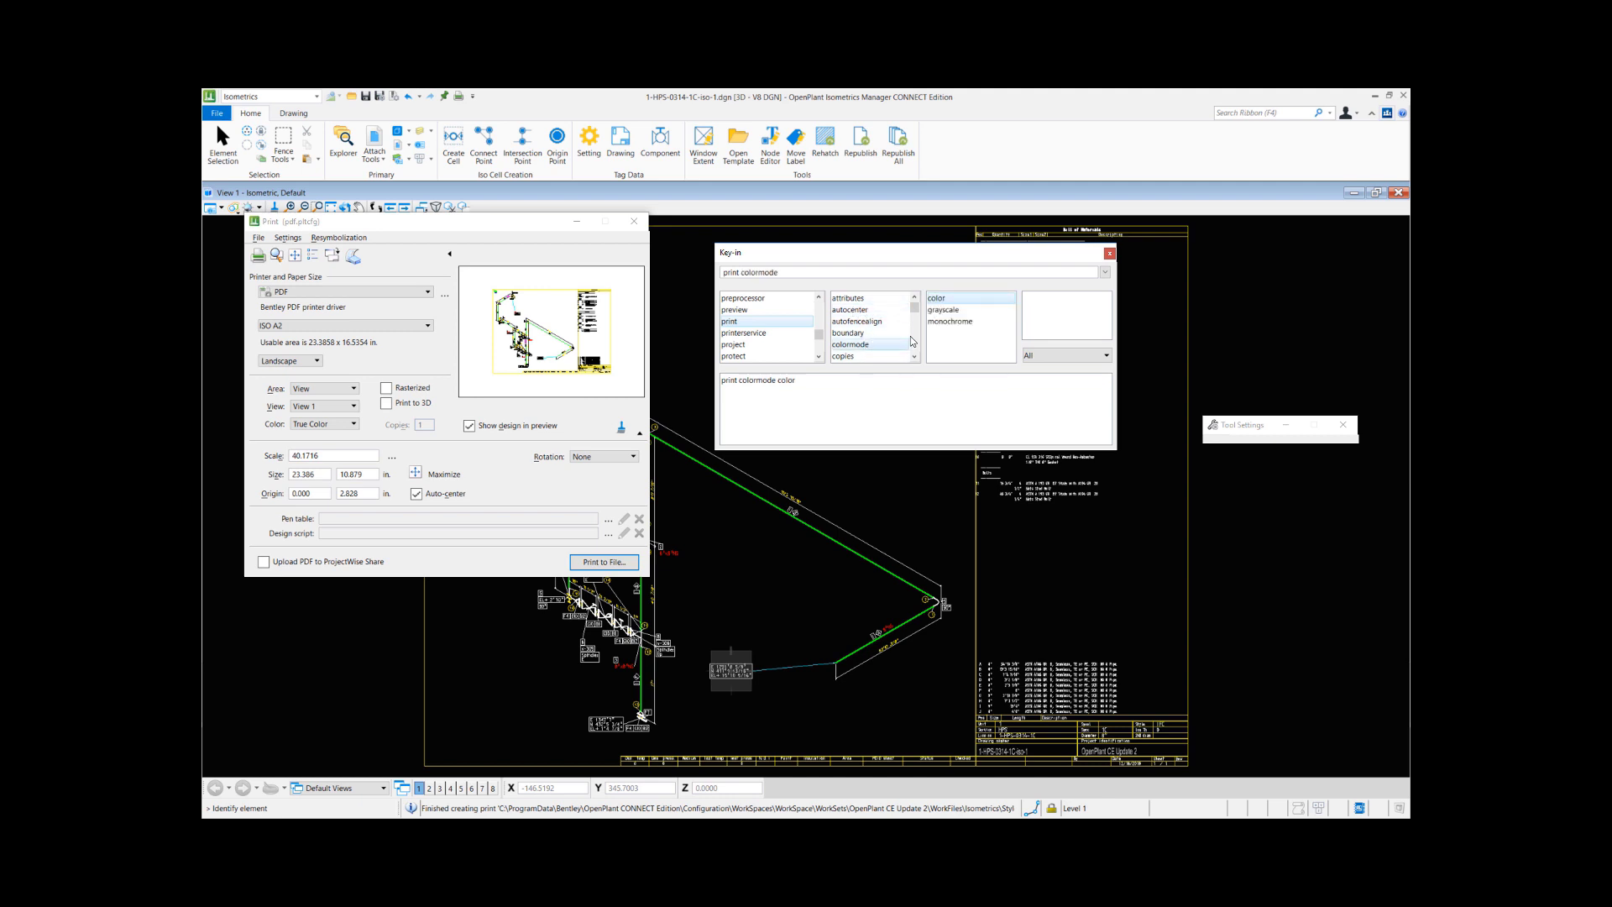
pyautogui.click(957, 311)
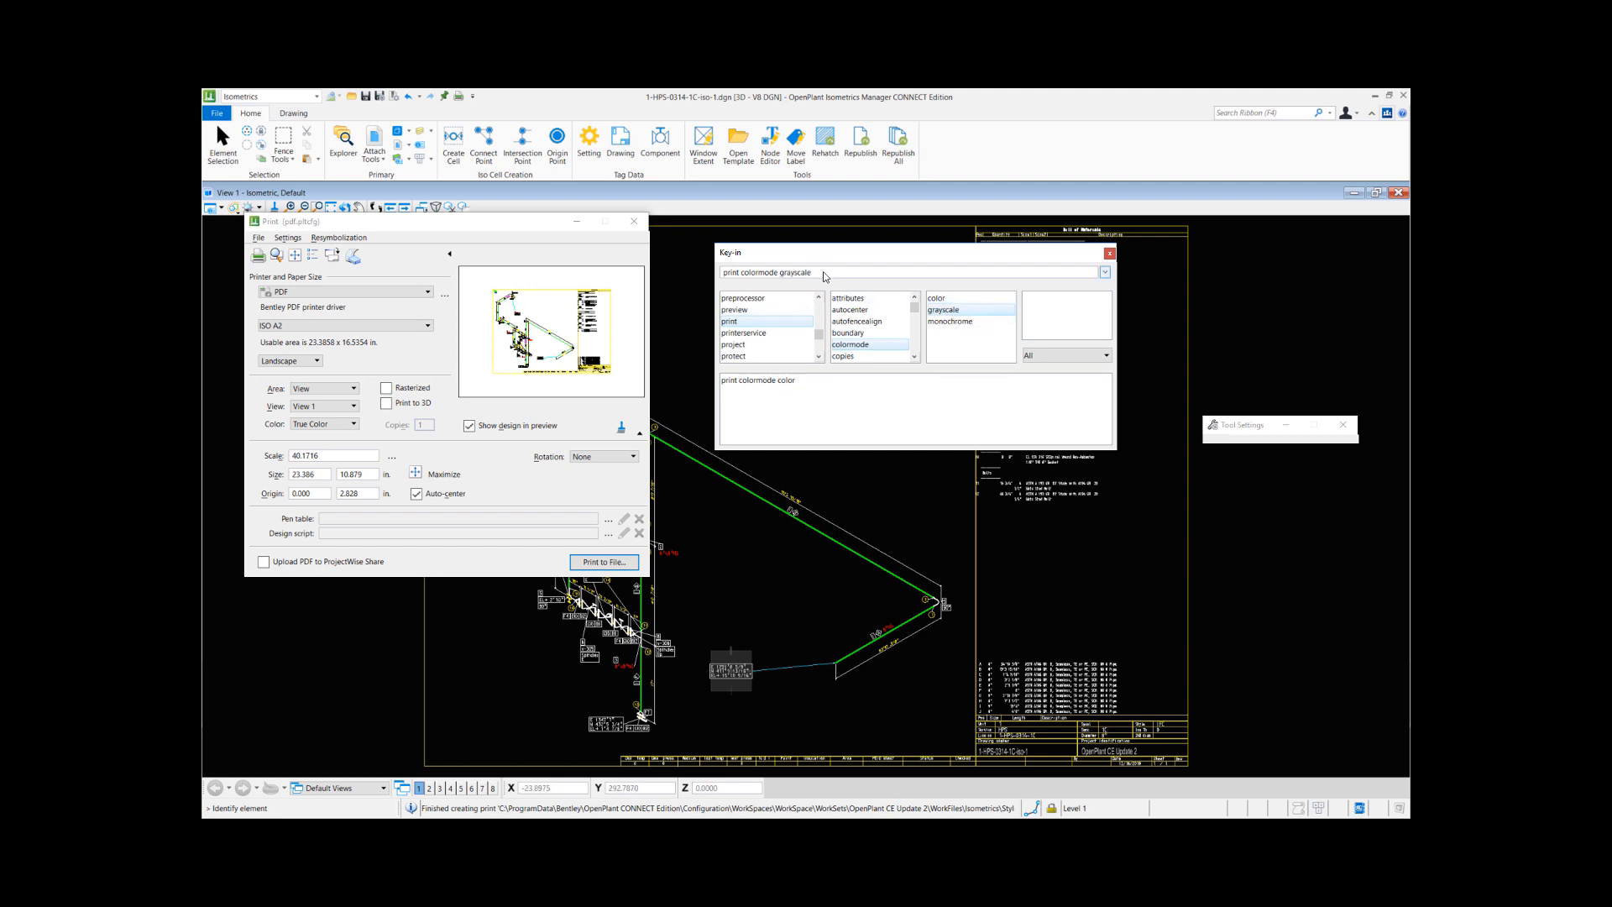
pyautogui.press('Return')
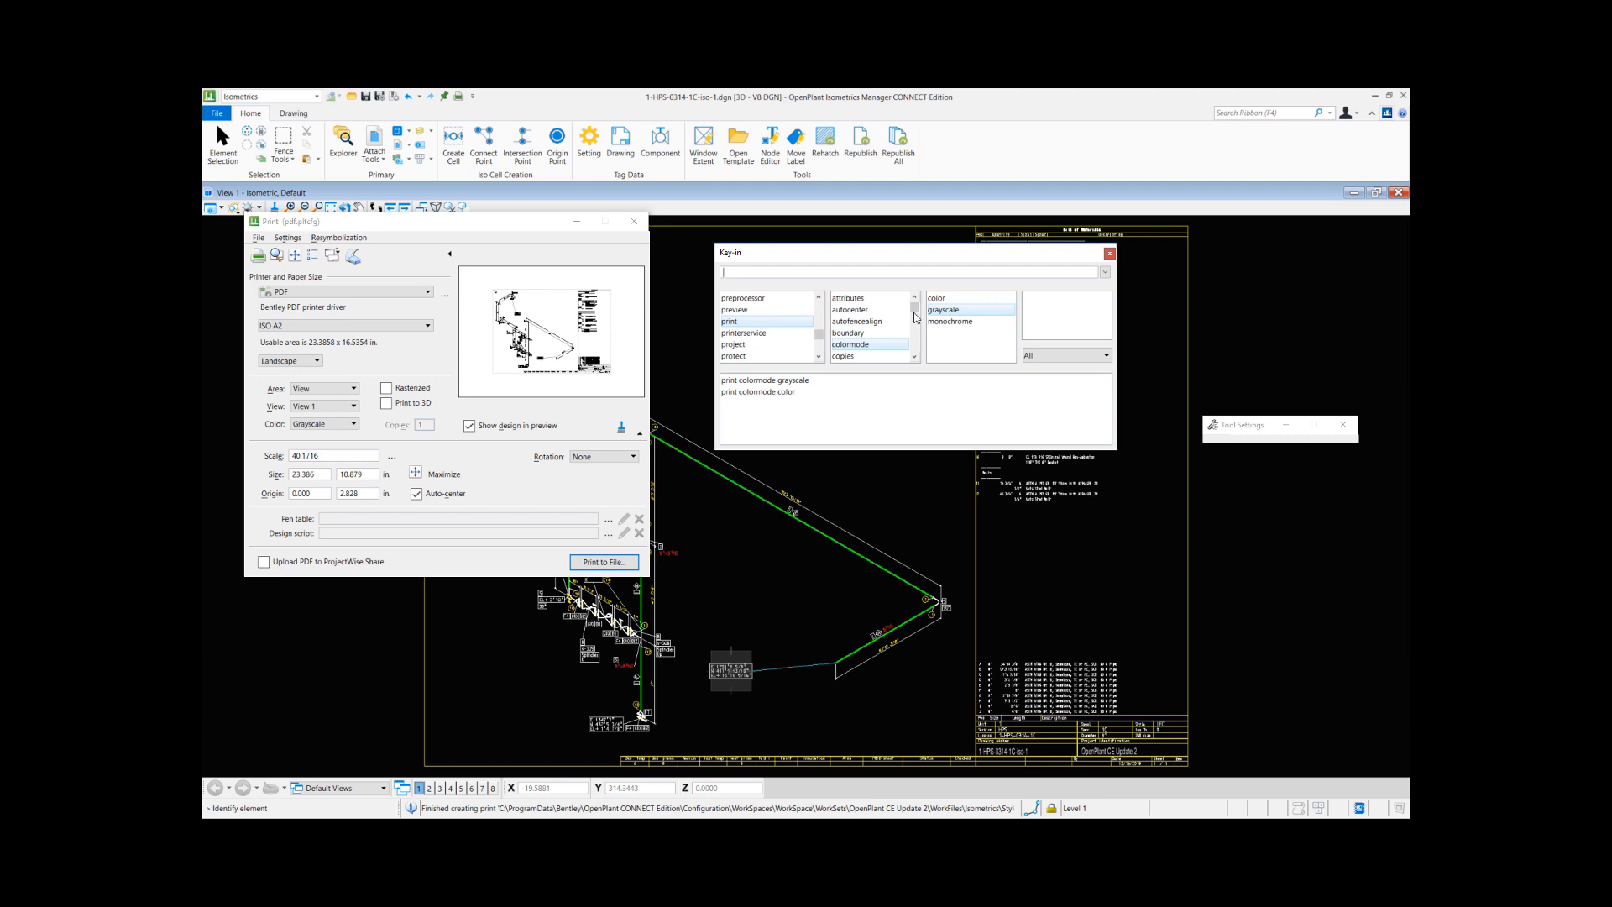
pyautogui.scroll(-1, 916, 319)
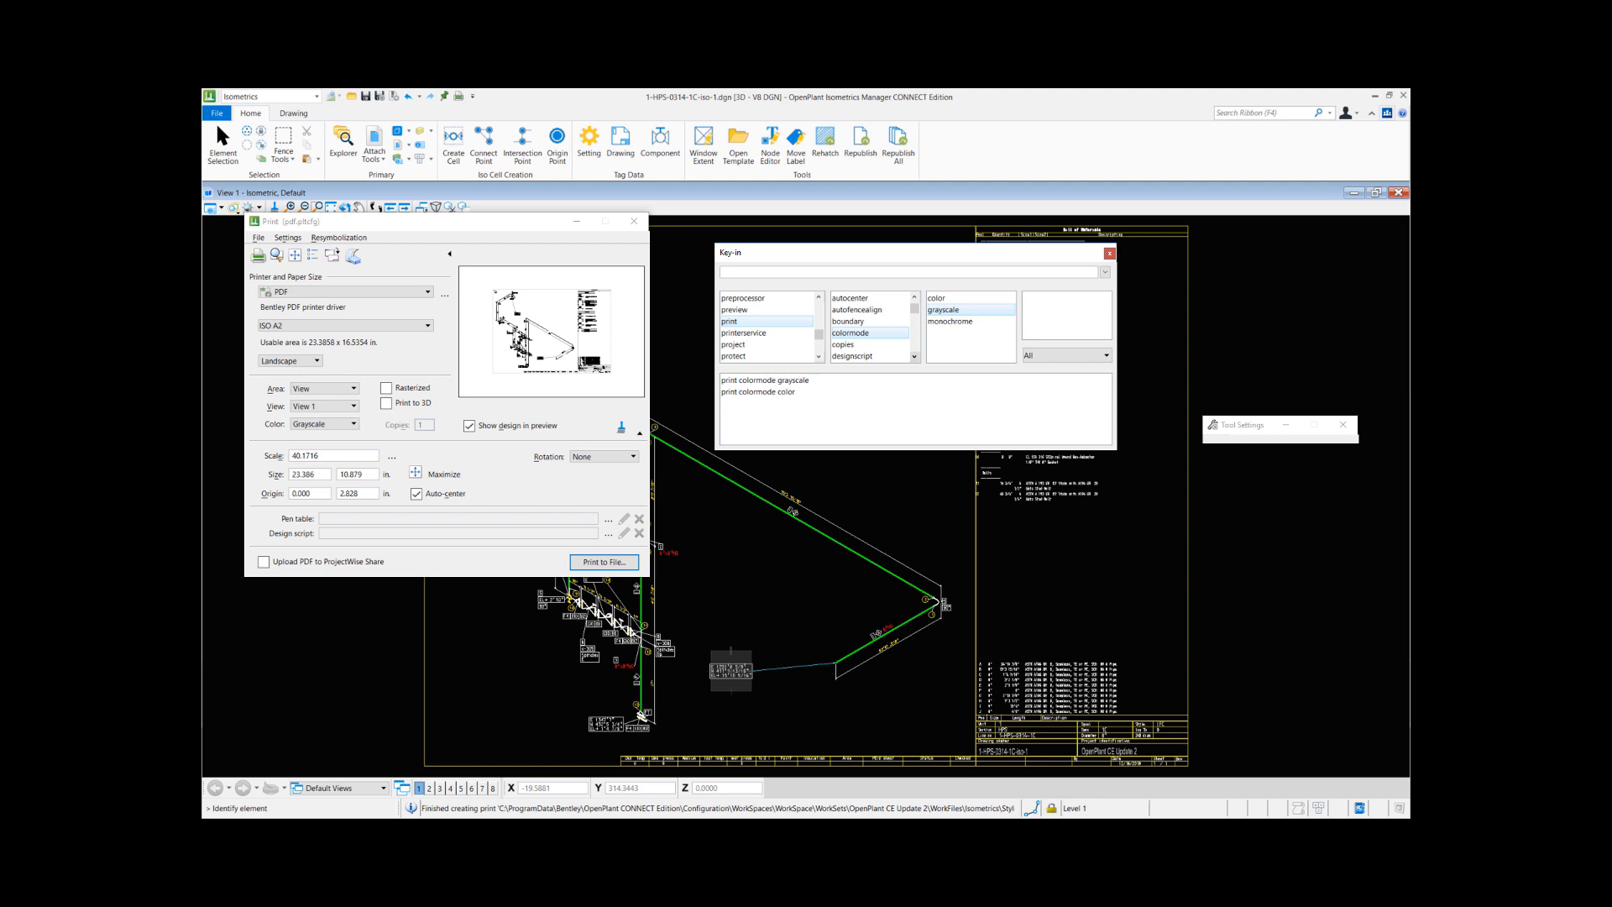